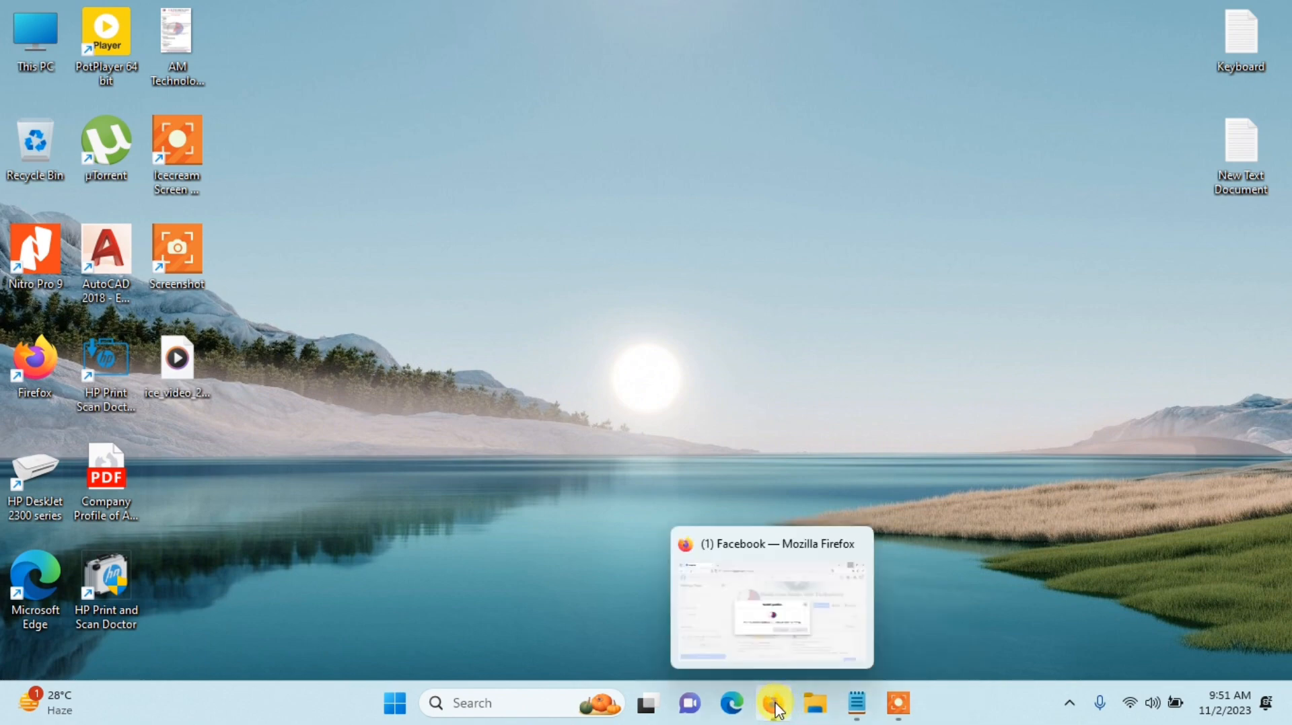
- Switch to Firefox and open vat.gov.bd in a new browser tab
{"action": "left_click", "coordinate": [775, 706]}
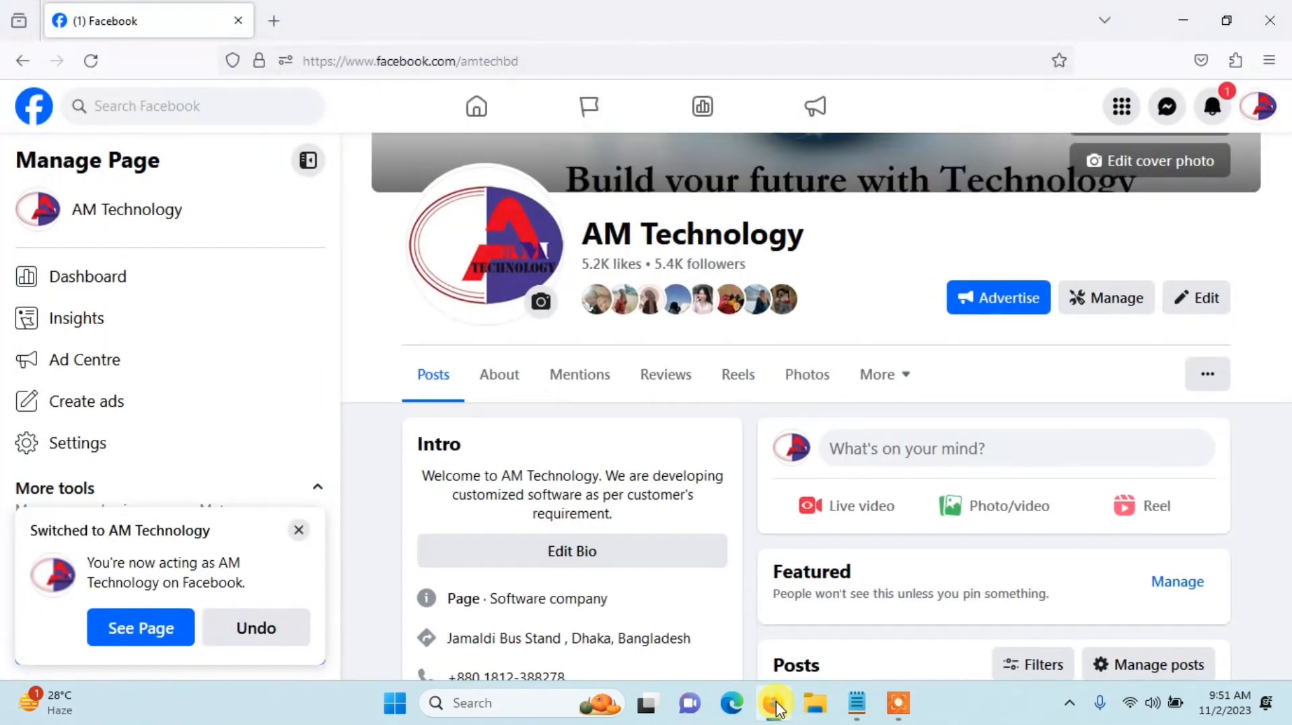
{"action": "left_click", "coordinate": [284, 18]}
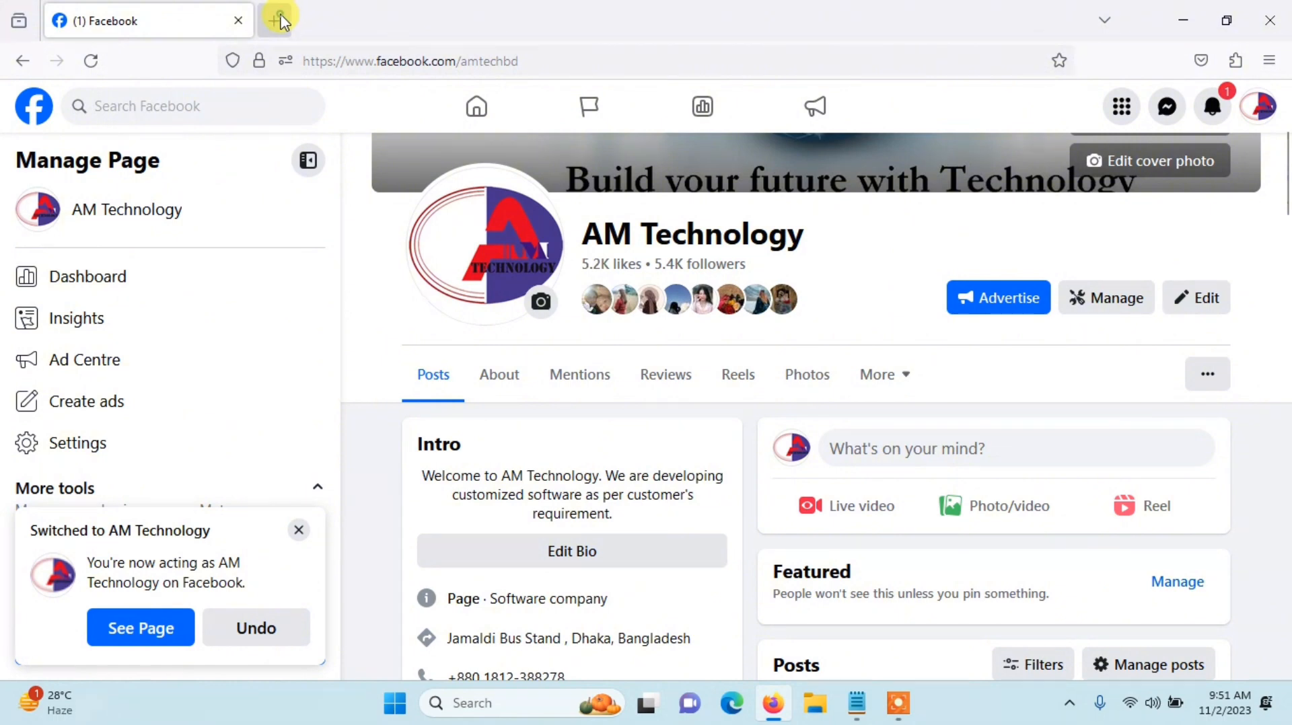
{"action": "left_click", "coordinate": [370, 71]}
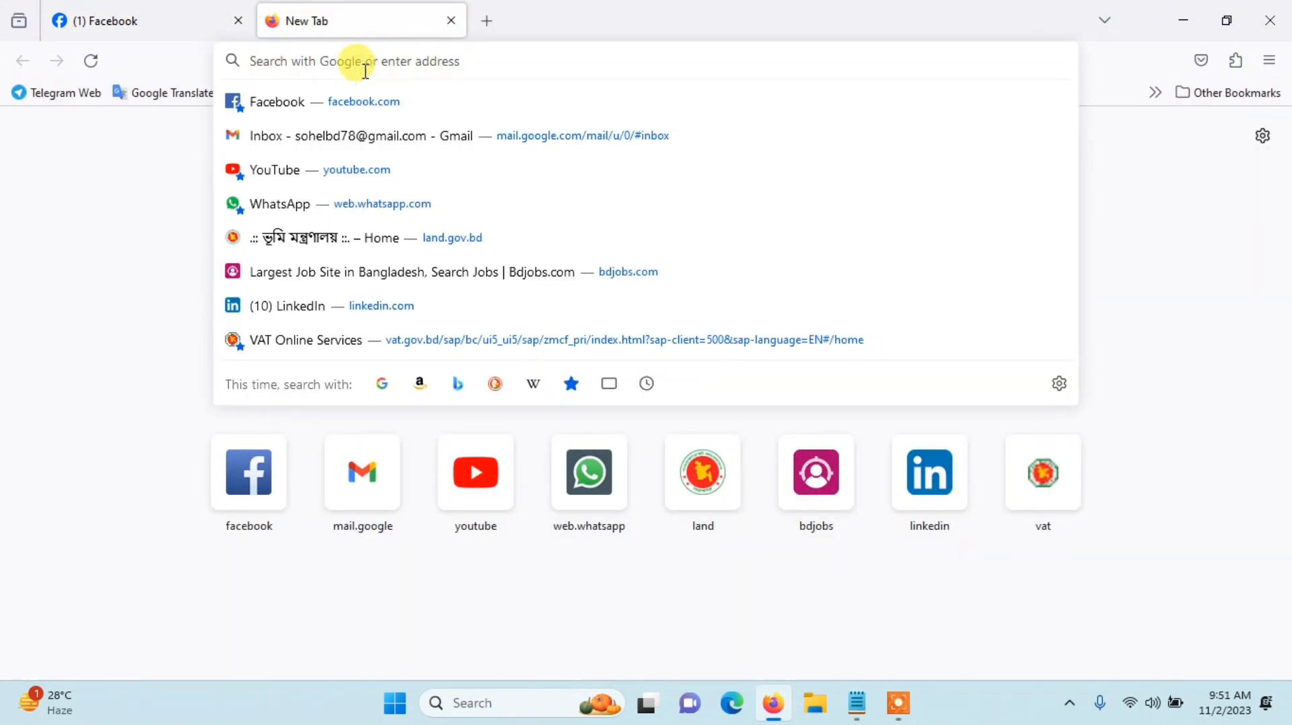
{"action": "type", "text": "vat.gov.bd/"}
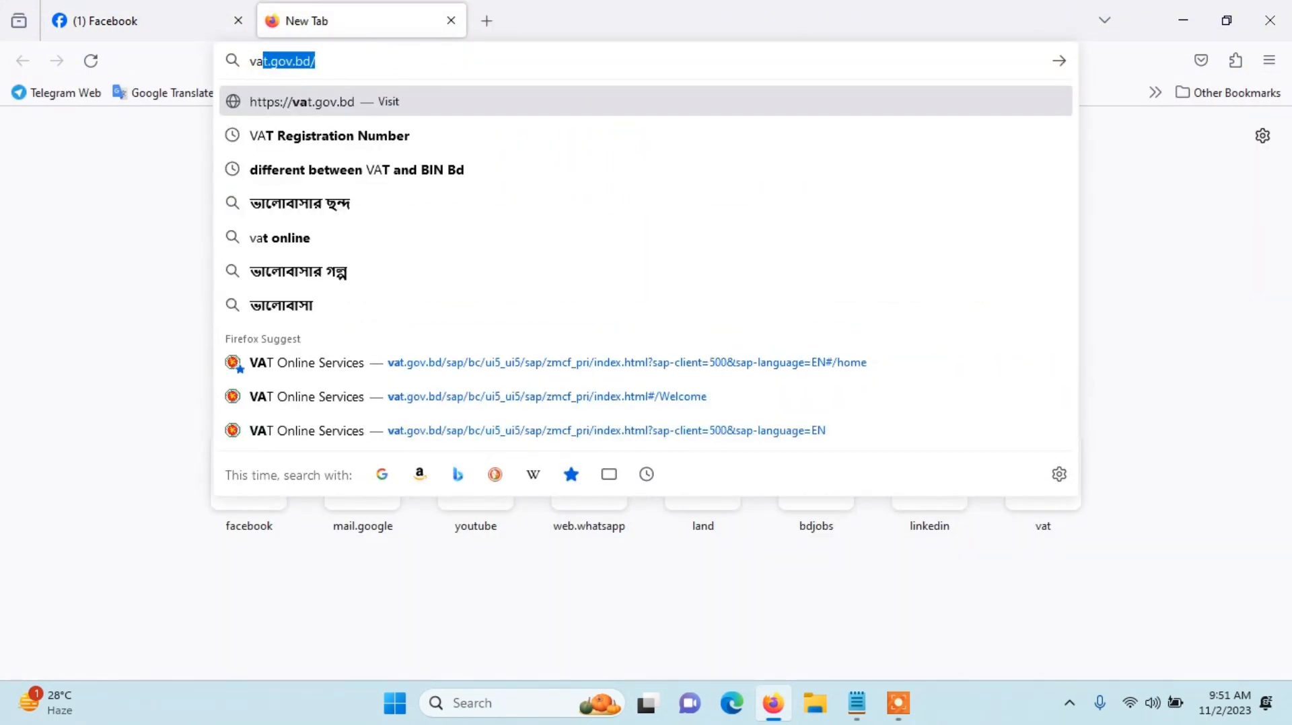
{"action": "key", "text": "Return"}
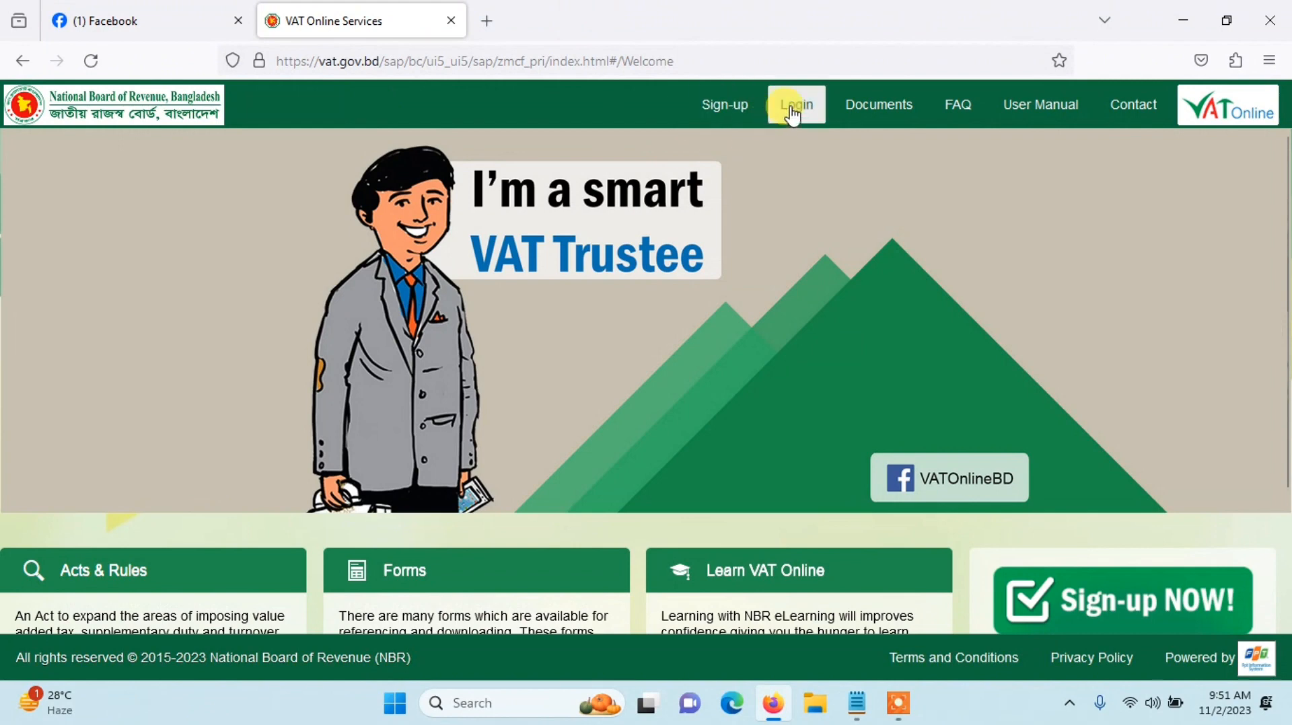
- Open the VAT portal's login form and fill in the first saved username with its password
{"action": "left_click", "coordinate": [793, 111]}
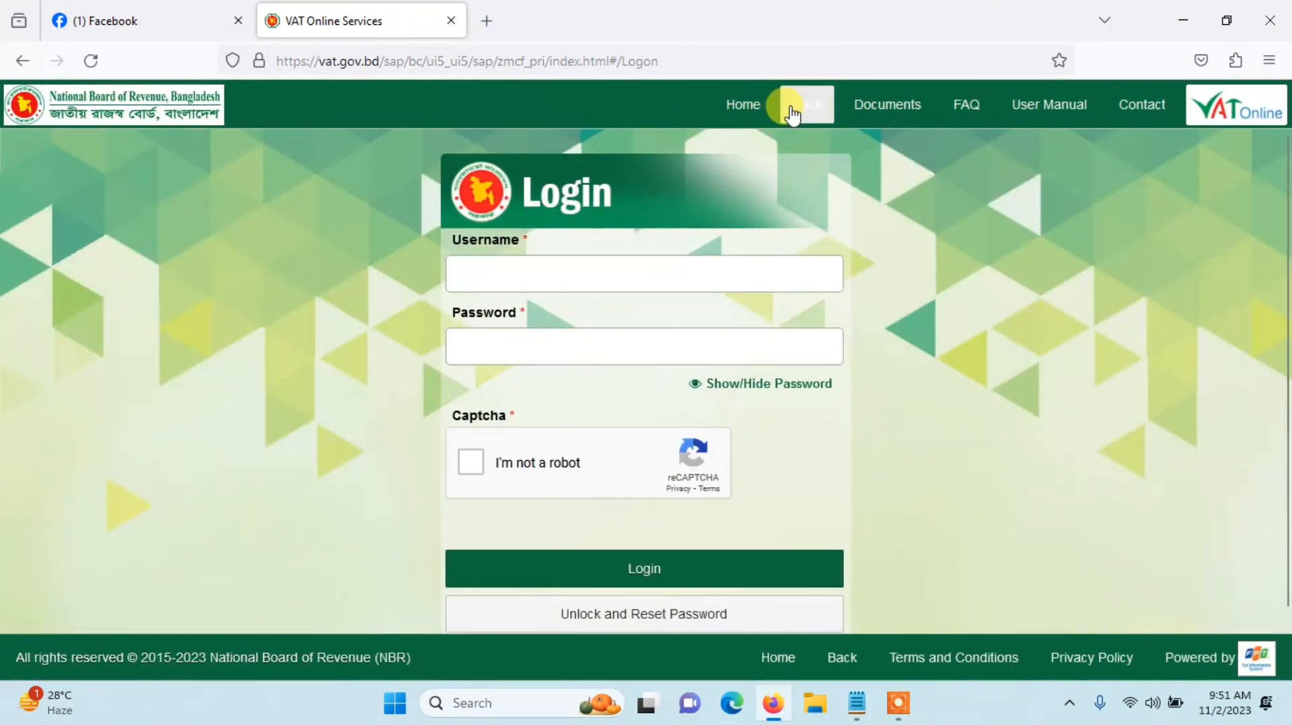
{"action": "left_click", "coordinate": [502, 277]}
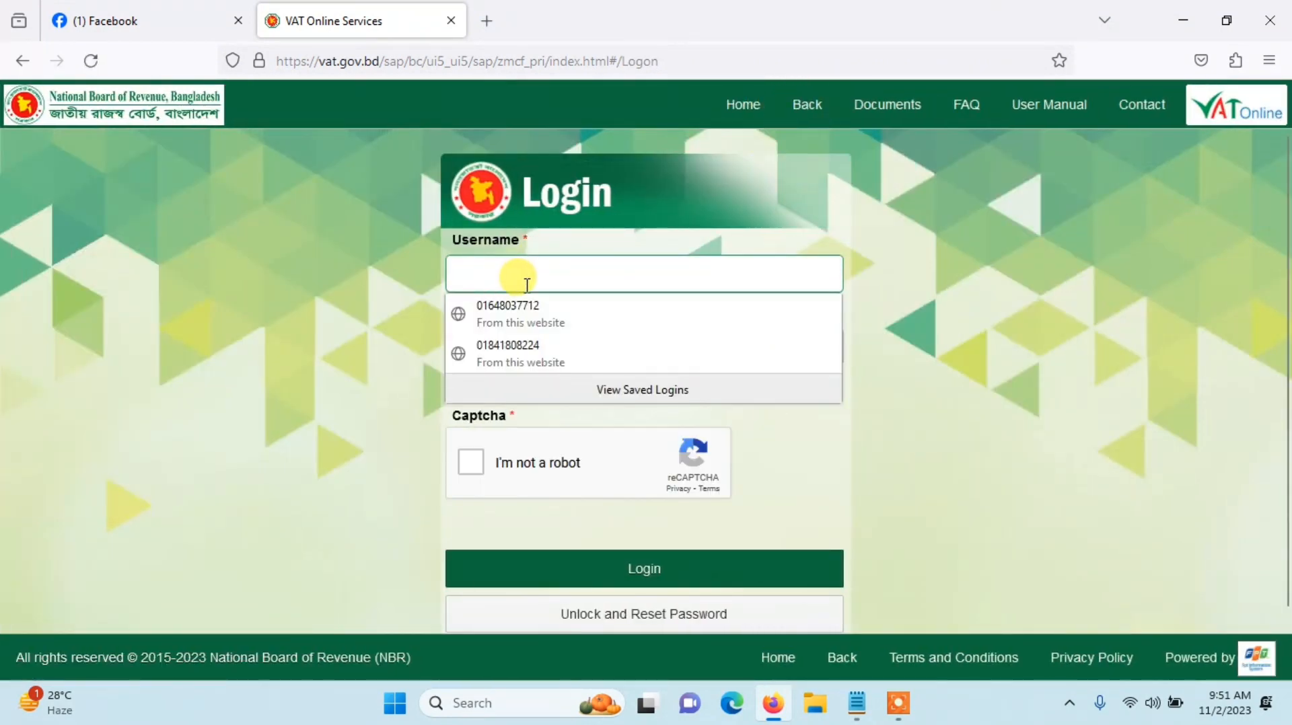
{"action": "left_click", "coordinate": [556, 308]}
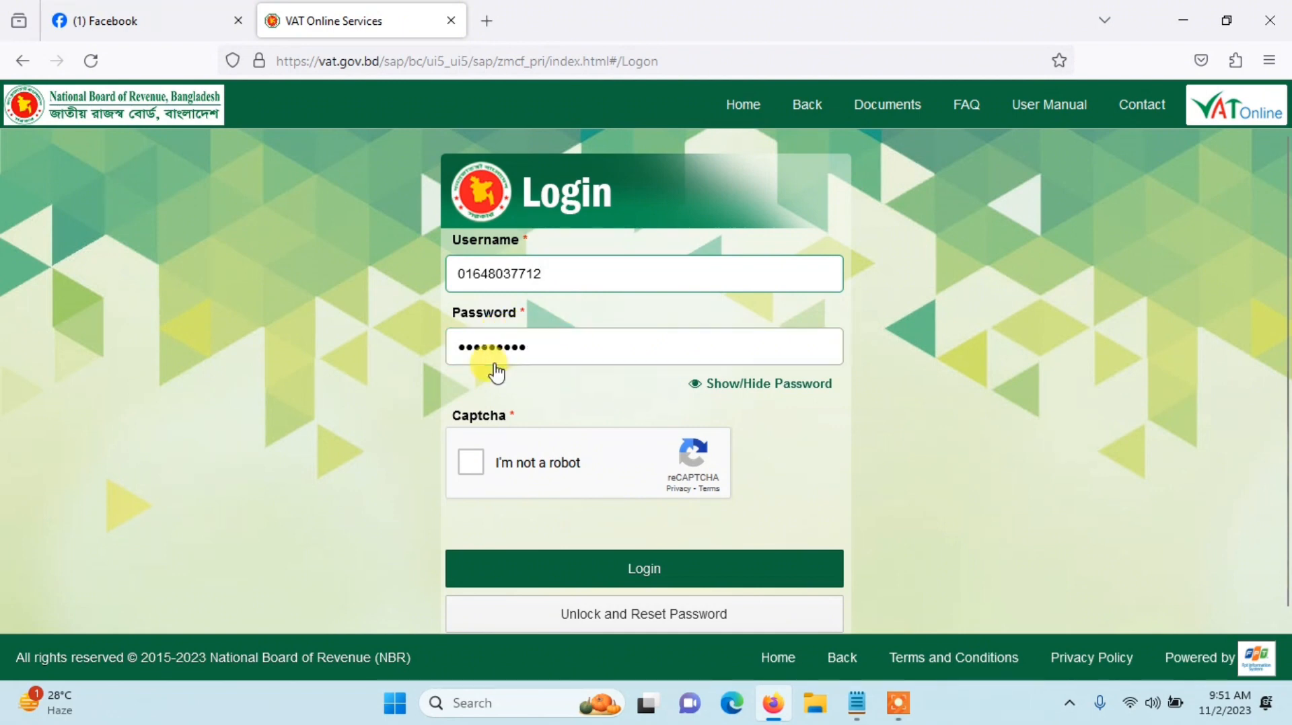
- Start the "I'm not a robot" captcha and submit the image squares that contain motorcycles
{"action": "left_click", "coordinate": [474, 468]}
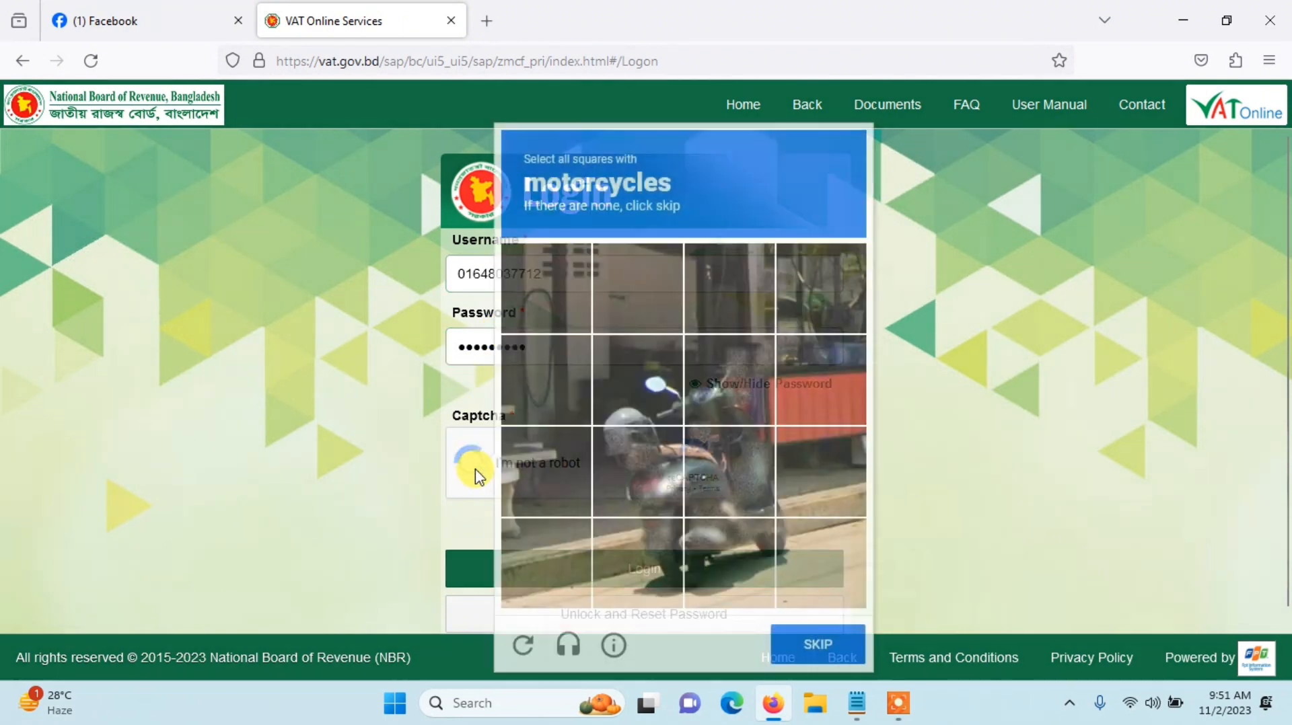
{"action": "left_click", "coordinate": [651, 479]}
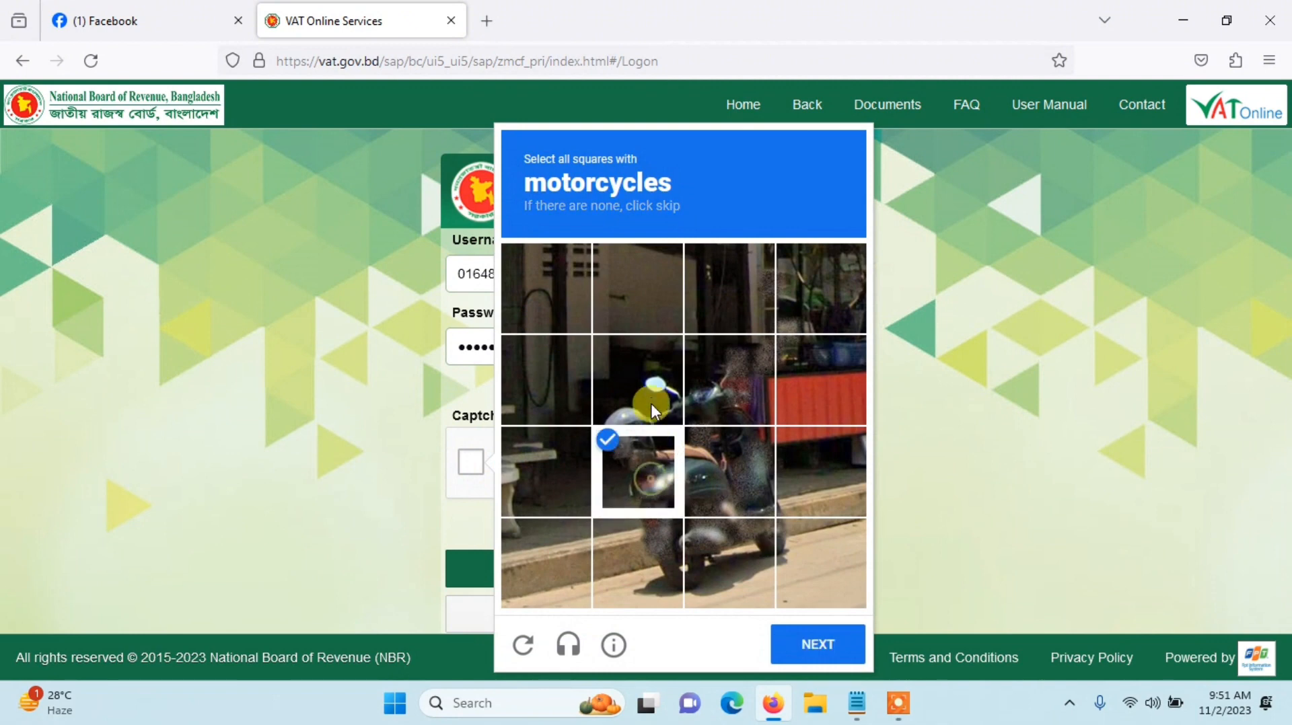
{"action": "left_click", "coordinate": [651, 402]}
{"action": "left_click", "coordinate": [691, 389]}
{"action": "left_click", "coordinate": [716, 463]}
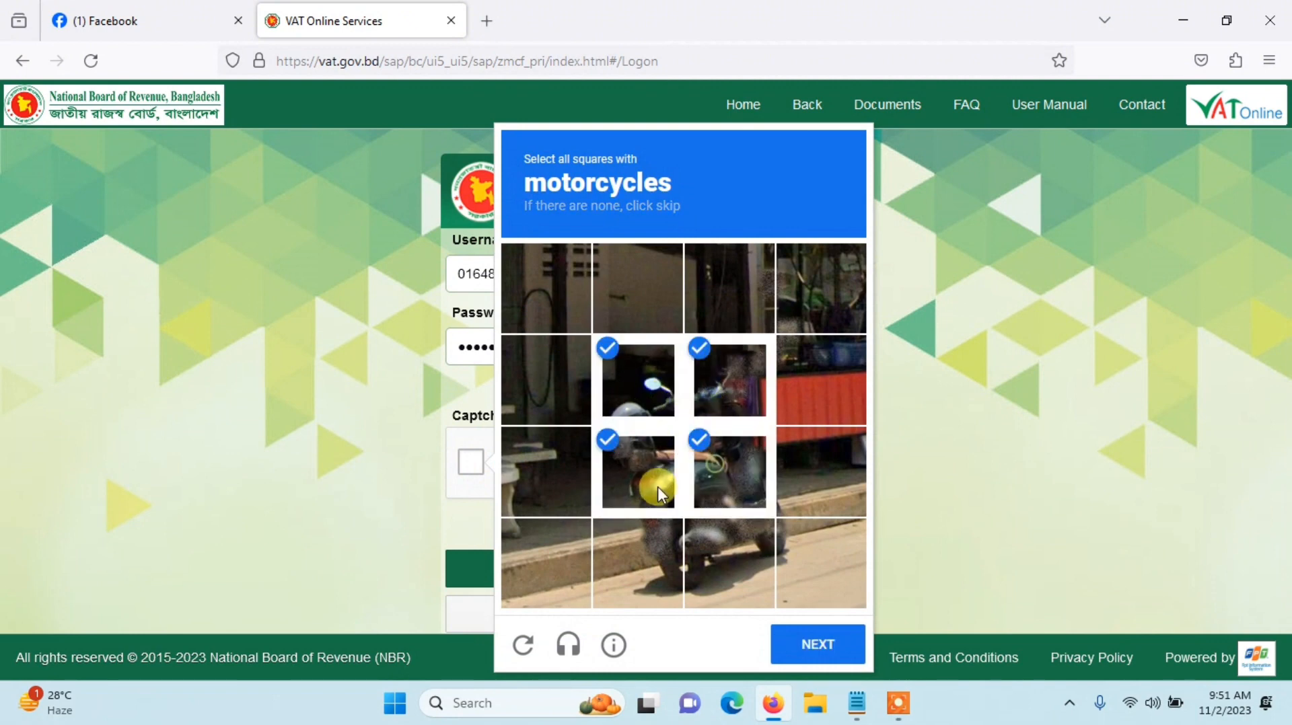
{"action": "left_click", "coordinate": [654, 542]}
{"action": "left_click", "coordinate": [757, 550]}
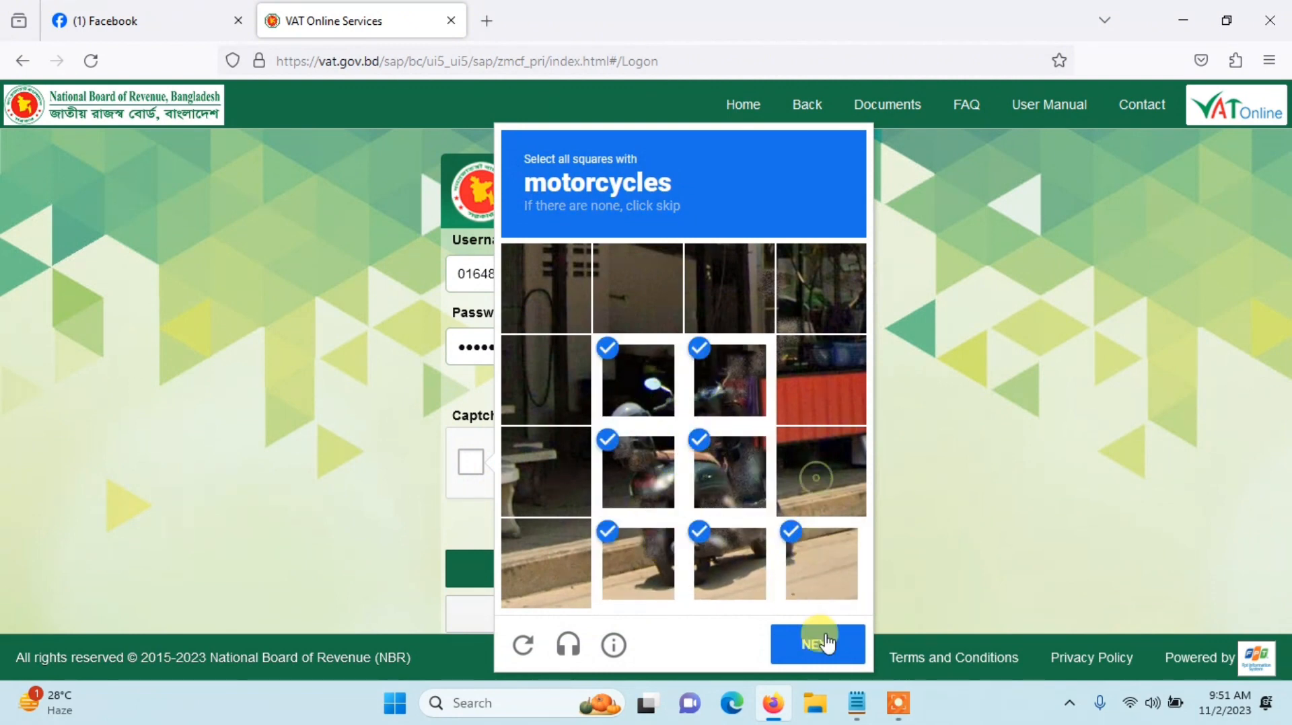
{"action": "left_click", "coordinate": [819, 642]}
- Select the captcha squares that contain the bicycle and verify the selection
{"action": "left_click", "coordinate": [546, 471]}
{"action": "left_click", "coordinate": [629, 390]}
{"action": "left_click", "coordinate": [640, 535]}
{"action": "left_click", "coordinate": [673, 481]}
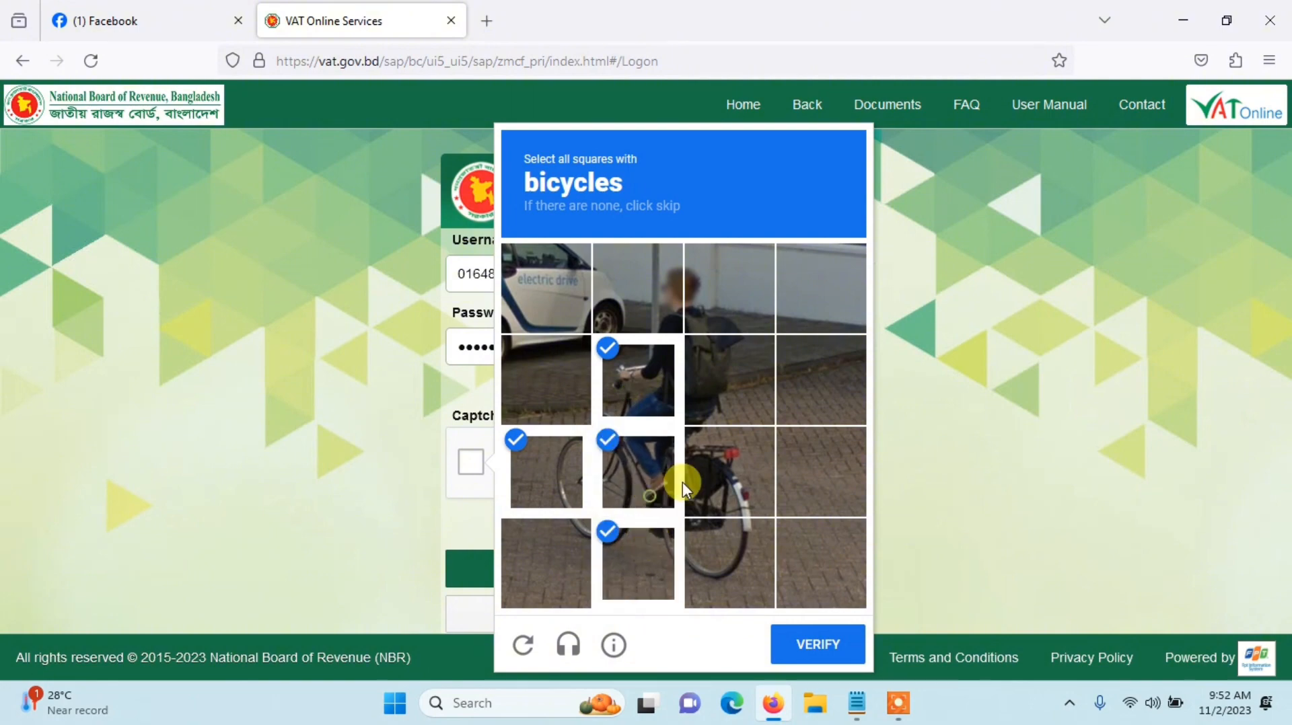
{"action": "left_click", "coordinate": [708, 502]}
{"action": "left_click", "coordinate": [727, 546]}
{"action": "left_click", "coordinate": [799, 643]}
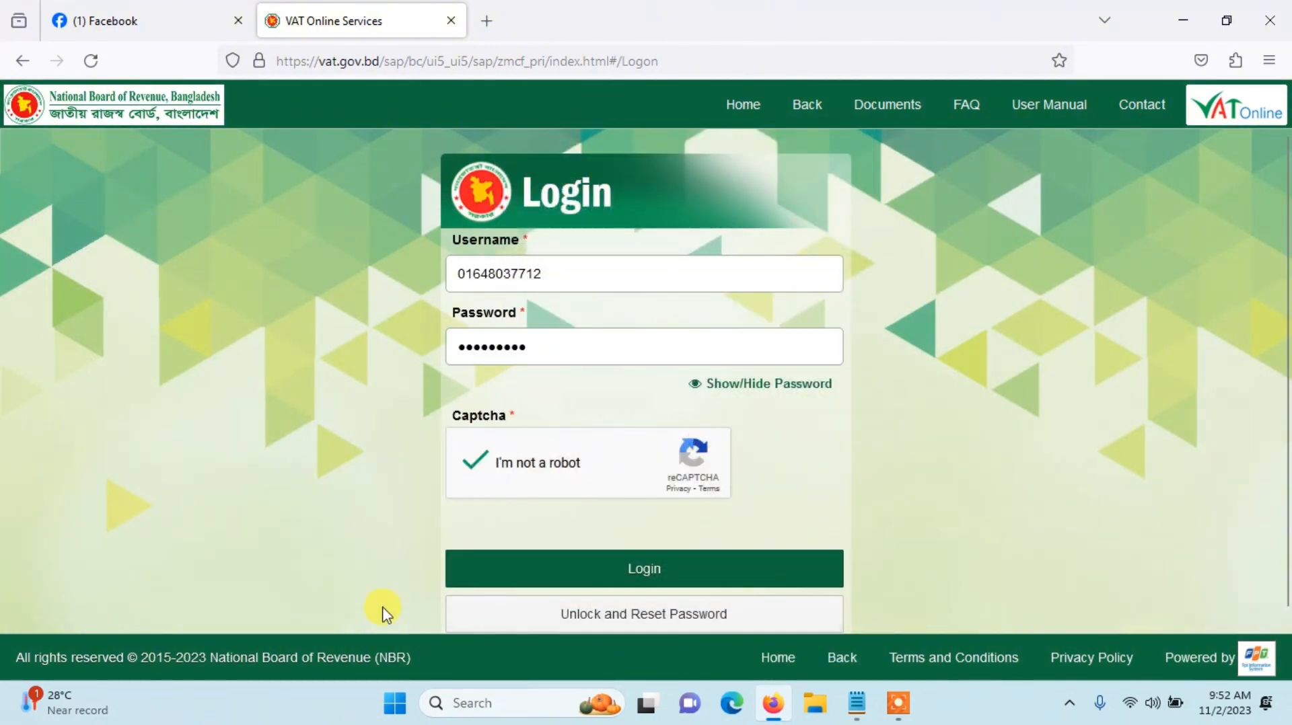
- Log in while keeping the current password, and choose Sundarban Traders as the business to act for
{"action": "left_click", "coordinate": [651, 579]}
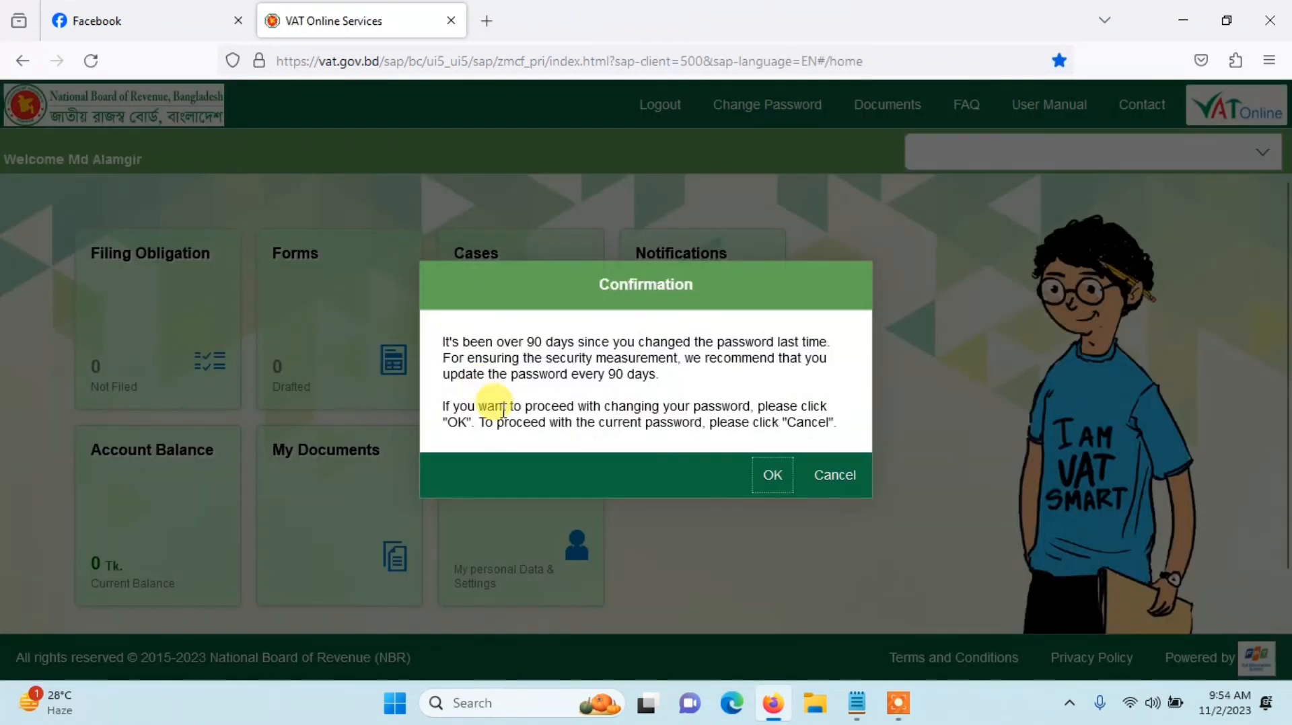
{"action": "left_click", "coordinate": [844, 478]}
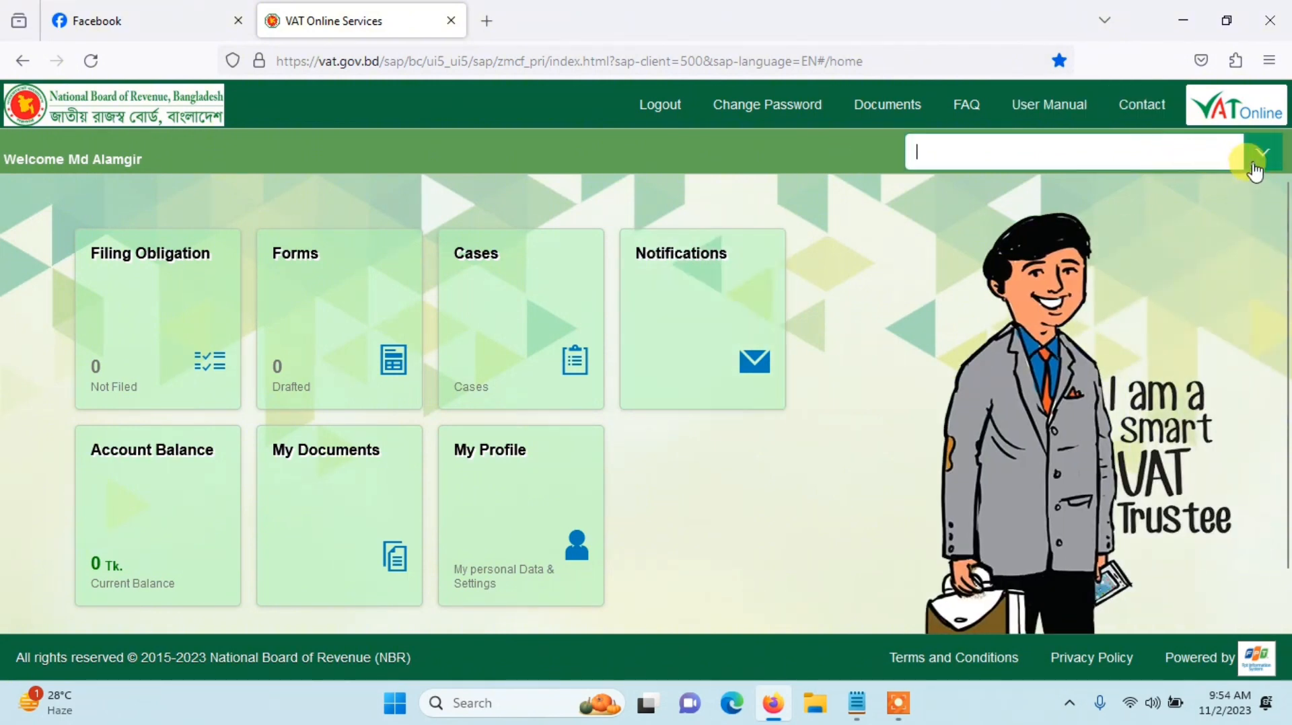
{"action": "left_click", "coordinate": [1254, 165]}
{"action": "left_click", "coordinate": [1137, 227]}
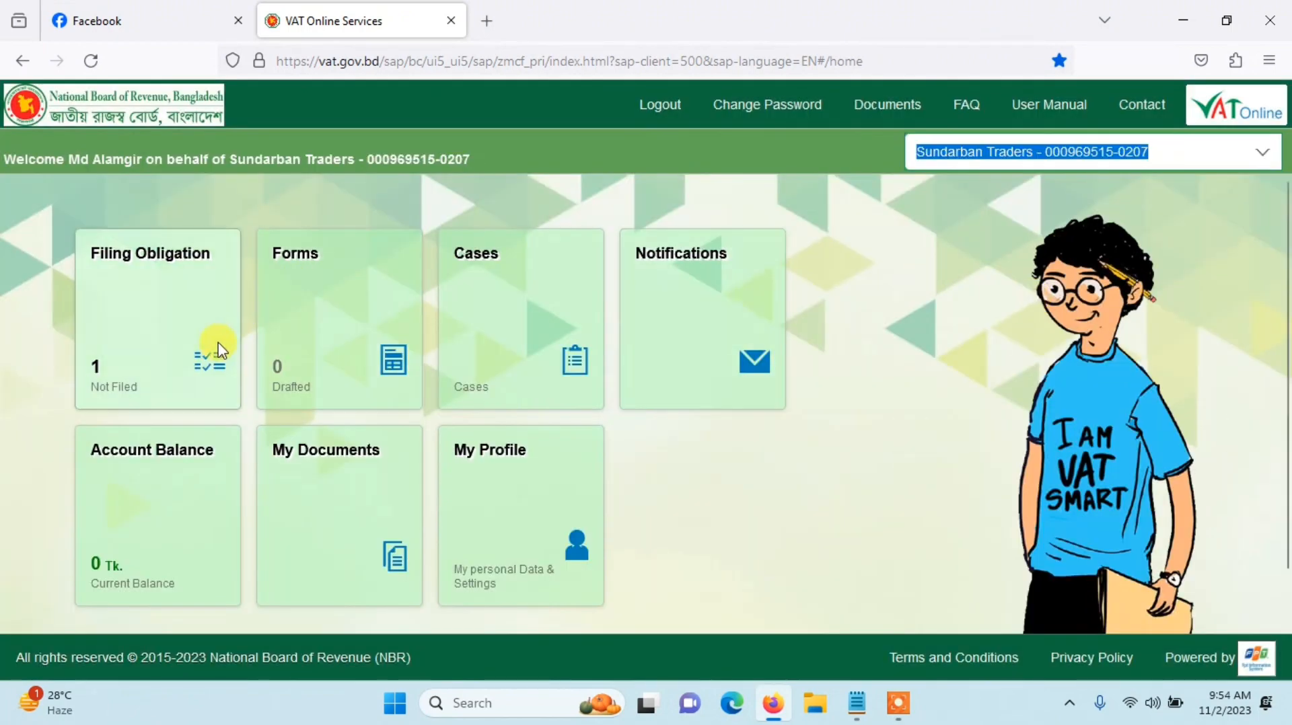
- Open the unfiled Mushak-9.1 Value Added Tax Return for October, 2023 from the filing obligations
{"action": "left_click", "coordinate": [178, 279]}
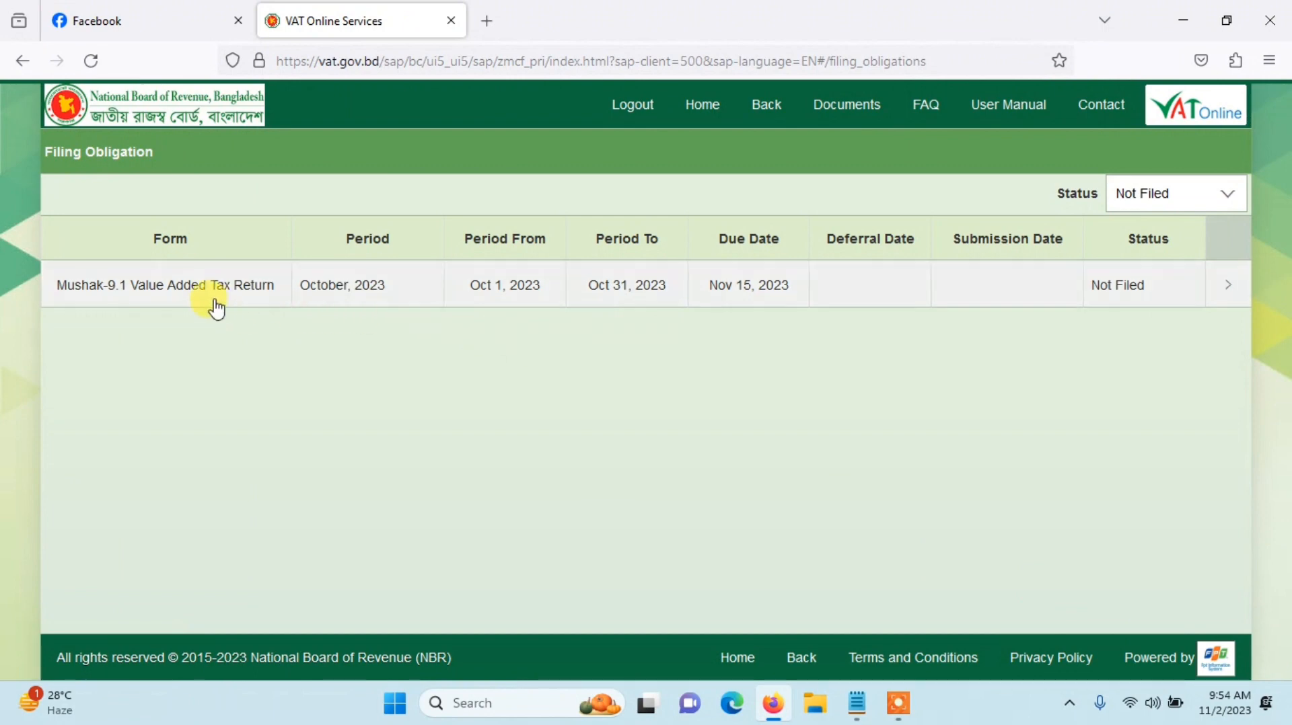
{"action": "left_click", "coordinate": [699, 289]}
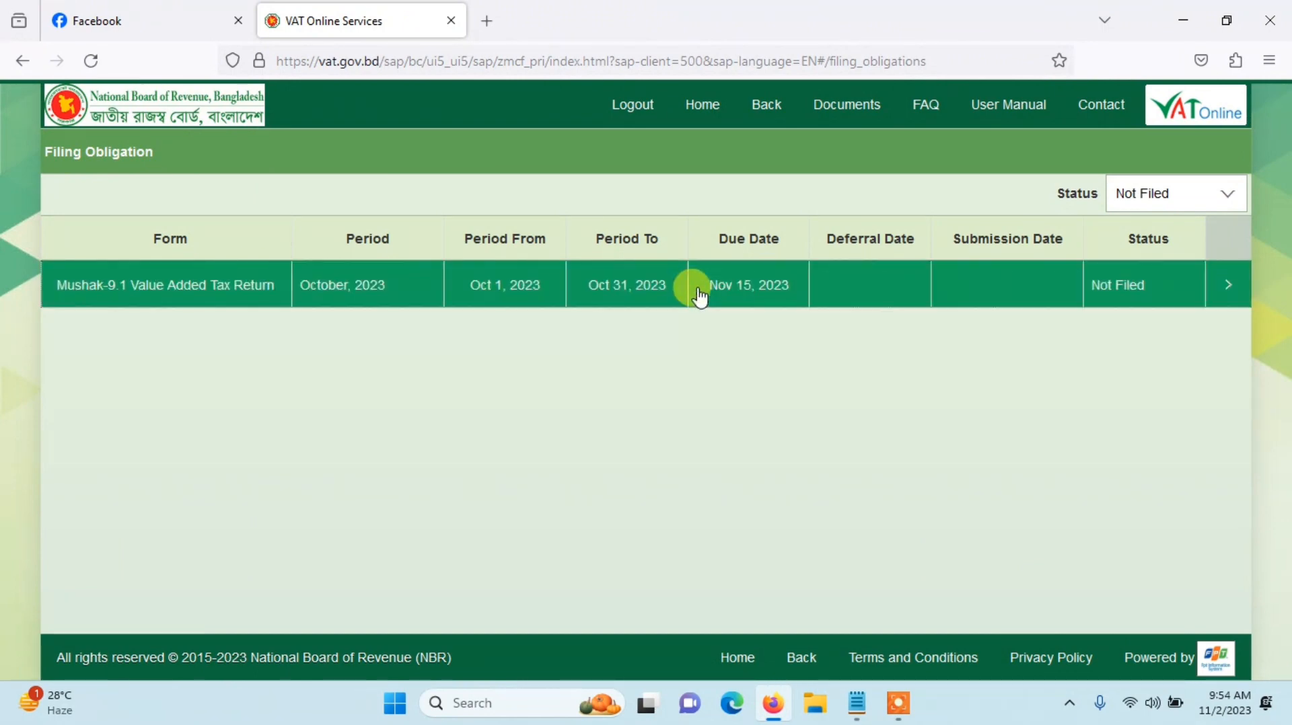
{"action": "left_click", "coordinate": [1223, 288]}
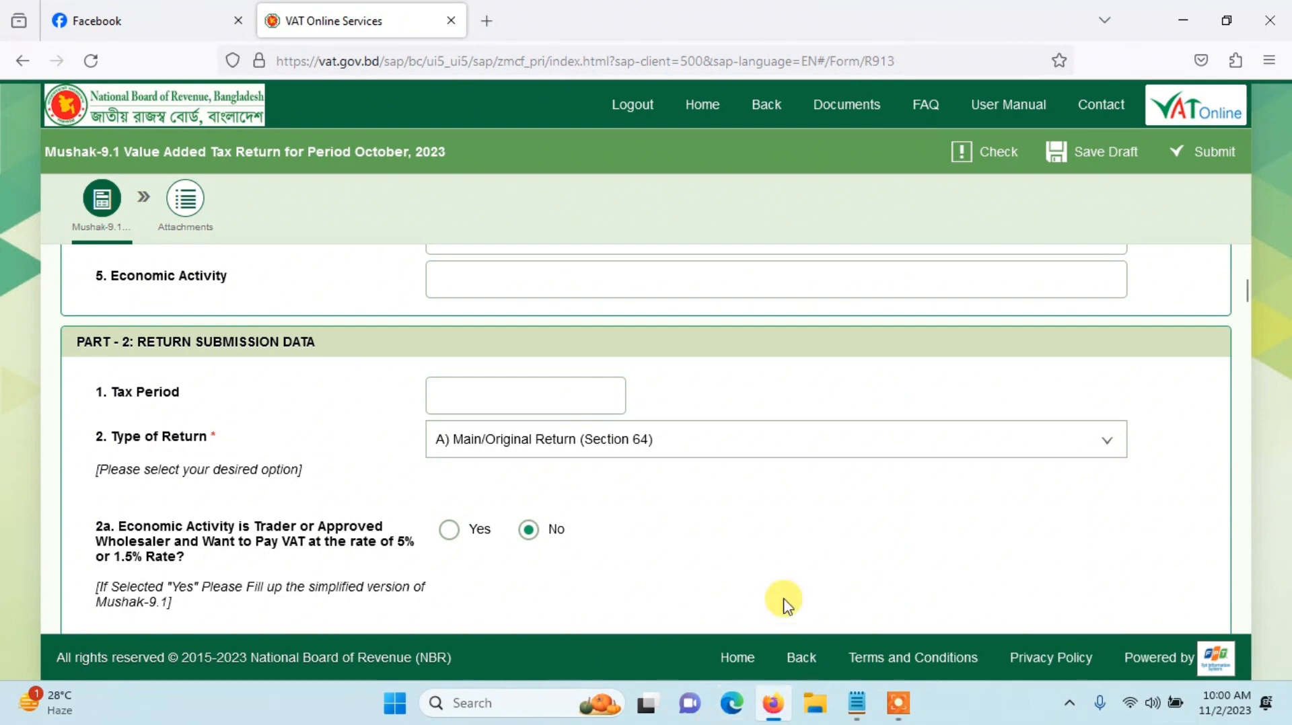
- Answer No to "Any activities in this Tax Period?" in Part 2 of the return
{"action": "scroll", "coordinate": [652, 357], "scroll_direction": "up", "scroll_amount": 3}
{"action": "scroll", "coordinate": [663, 418], "scroll_direction": "up", "scroll_amount": 3}
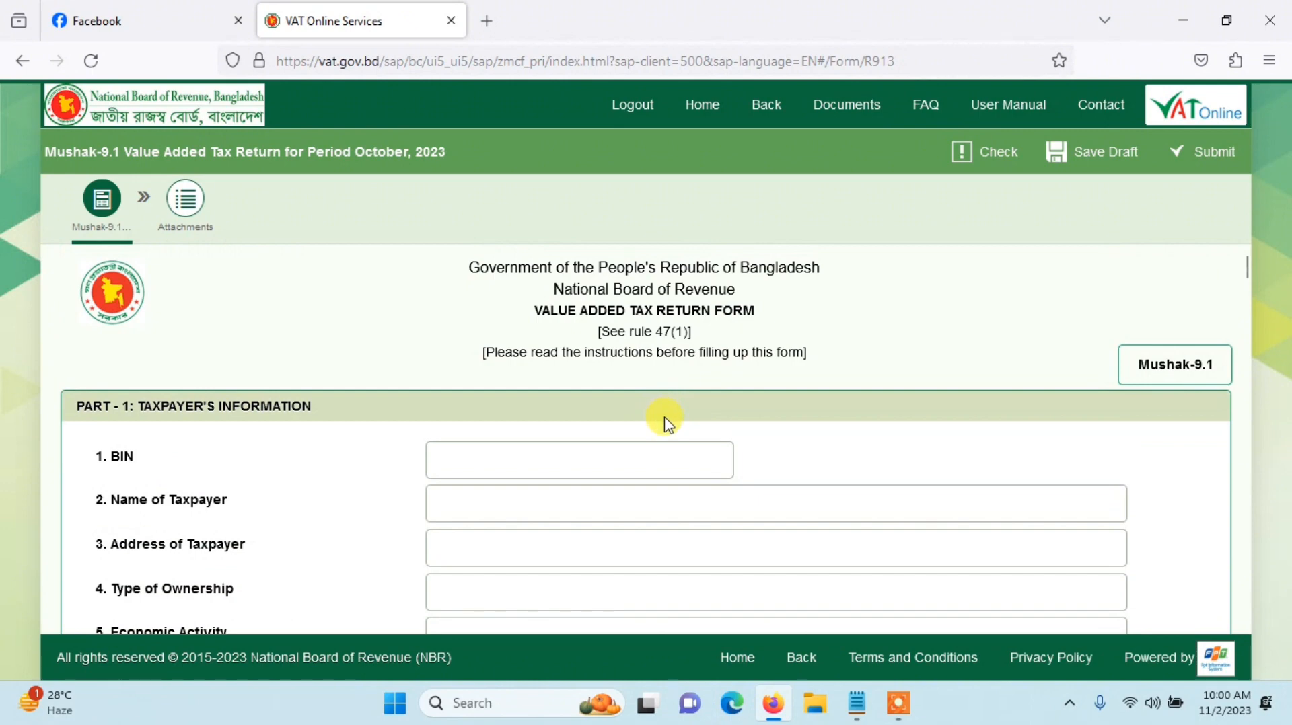
{"action": "scroll", "coordinate": [663, 421], "scroll_direction": "down", "scroll_amount": 4}
{"action": "scroll", "coordinate": [665, 423], "scroll_direction": "down", "scroll_amount": 5}
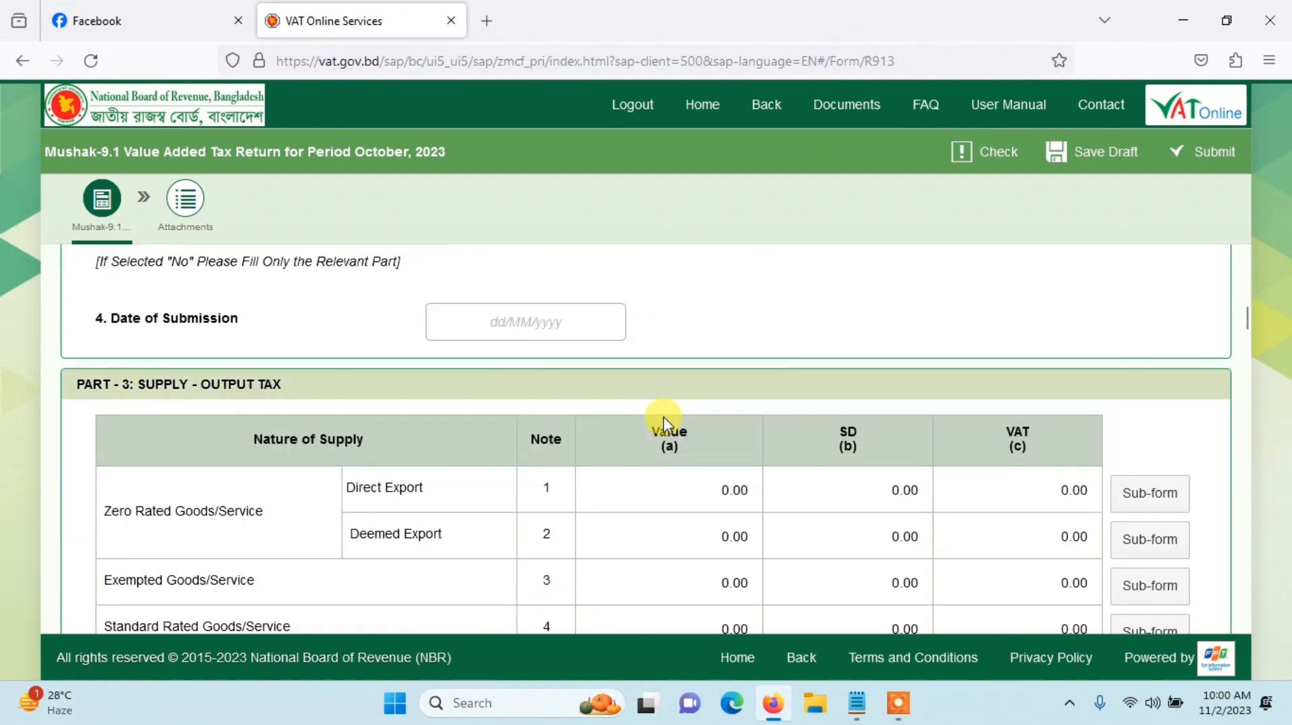
{"action": "scroll", "coordinate": [663, 422], "scroll_direction": "up", "scroll_amount": 3}
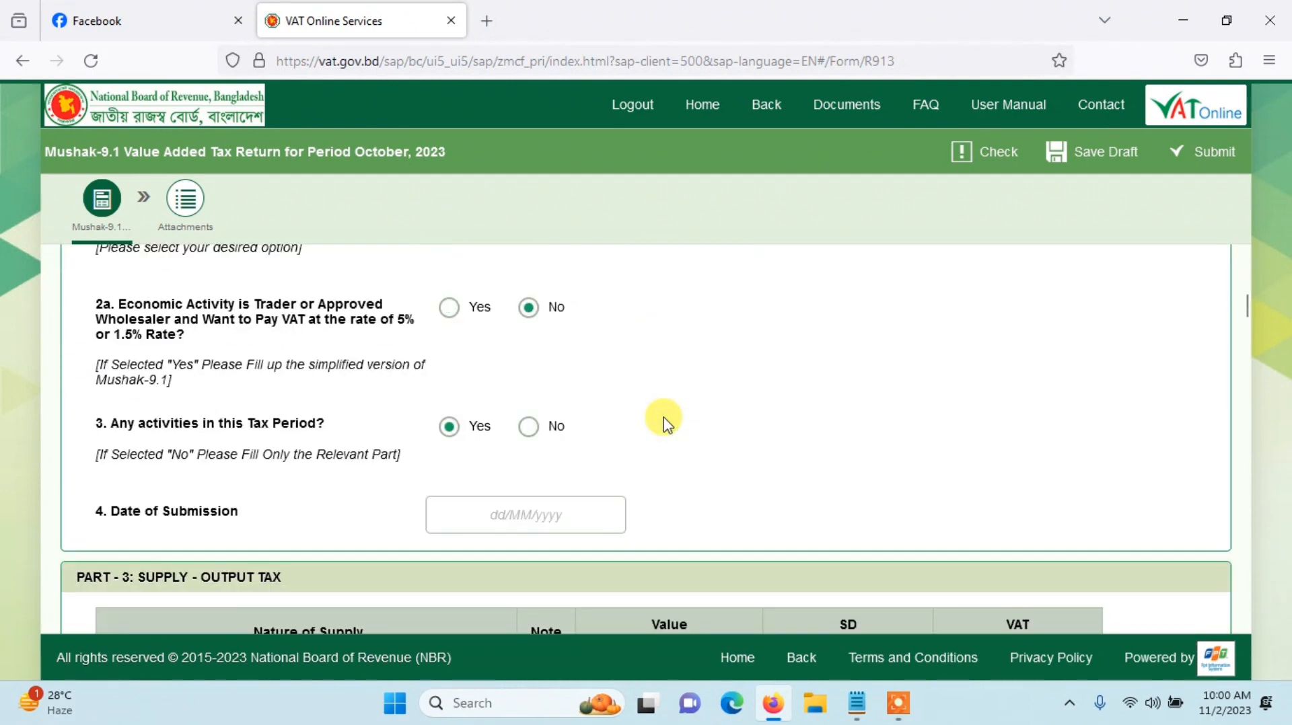
{"action": "left_click", "coordinate": [523, 438]}
- Accept the declaration in Part 12 of the return and run the form check
{"action": "scroll", "coordinate": [609, 441], "scroll_direction": "up", "scroll_amount": 6}
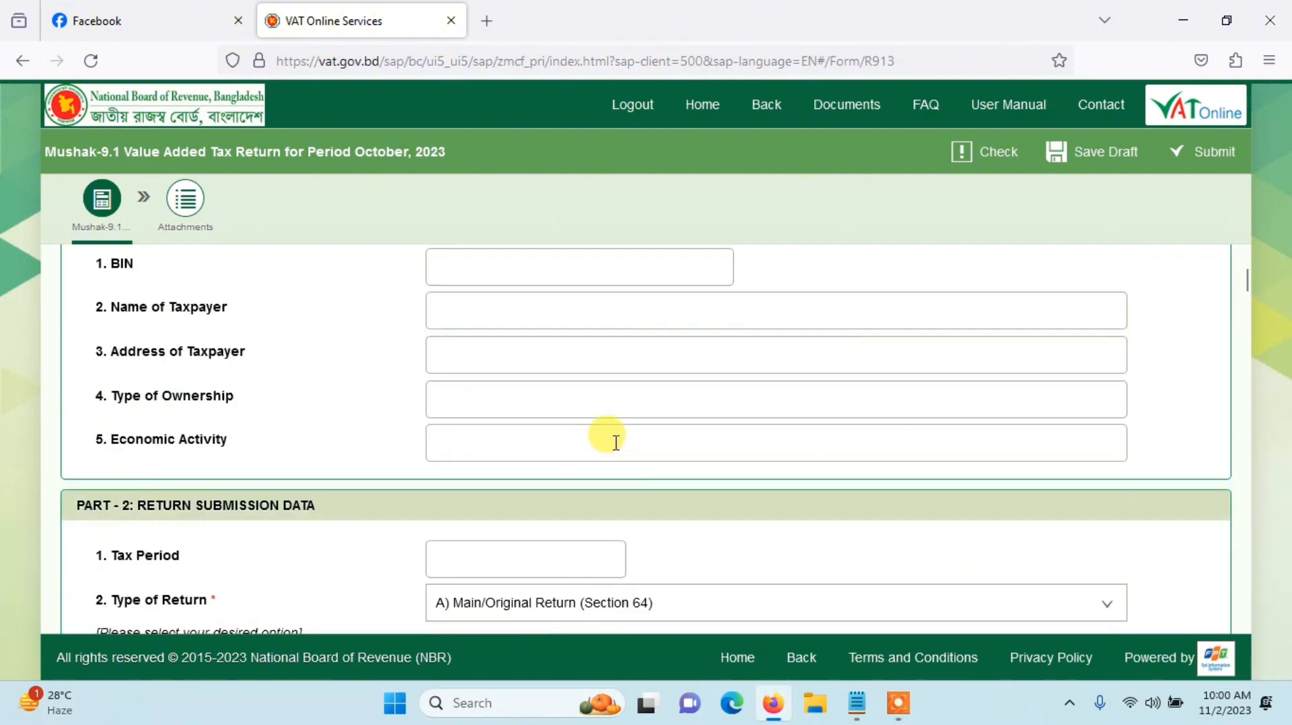
{"action": "scroll", "coordinate": [616, 442], "scroll_direction": "down", "scroll_amount": 20}
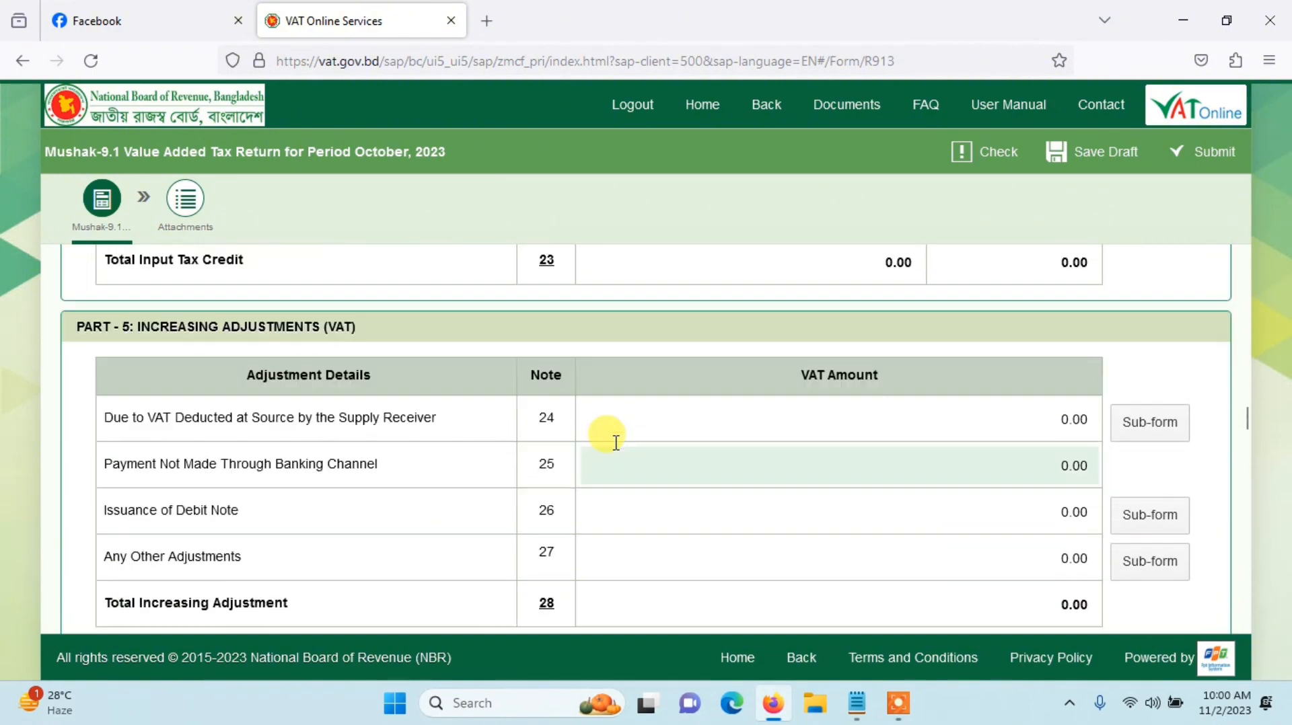
{"action": "scroll", "coordinate": [616, 442], "scroll_direction": "down", "scroll_amount": 20}
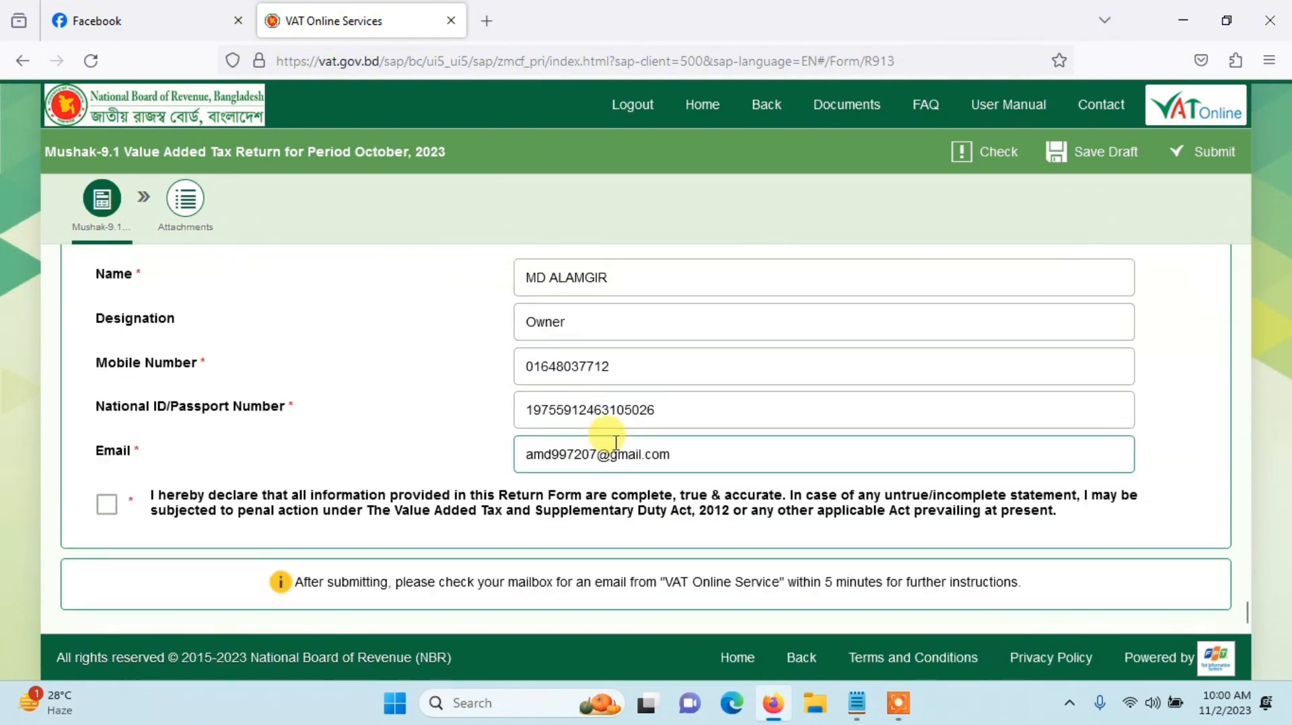
{"action": "scroll", "coordinate": [625, 417], "scroll_direction": "up", "scroll_amount": 5}
{"action": "scroll", "coordinate": [639, 471], "scroll_direction": "down", "scroll_amount": 2}
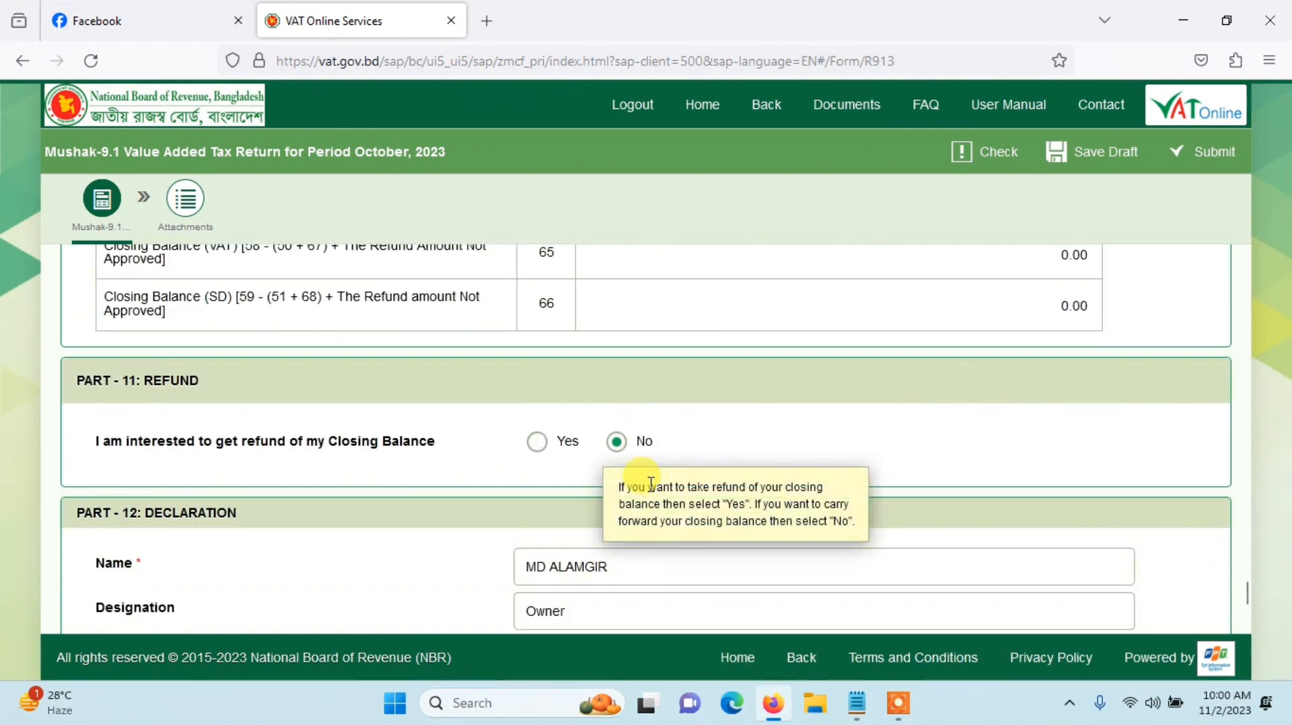
{"action": "scroll", "coordinate": [599, 552], "scroll_direction": "down", "scroll_amount": 4}
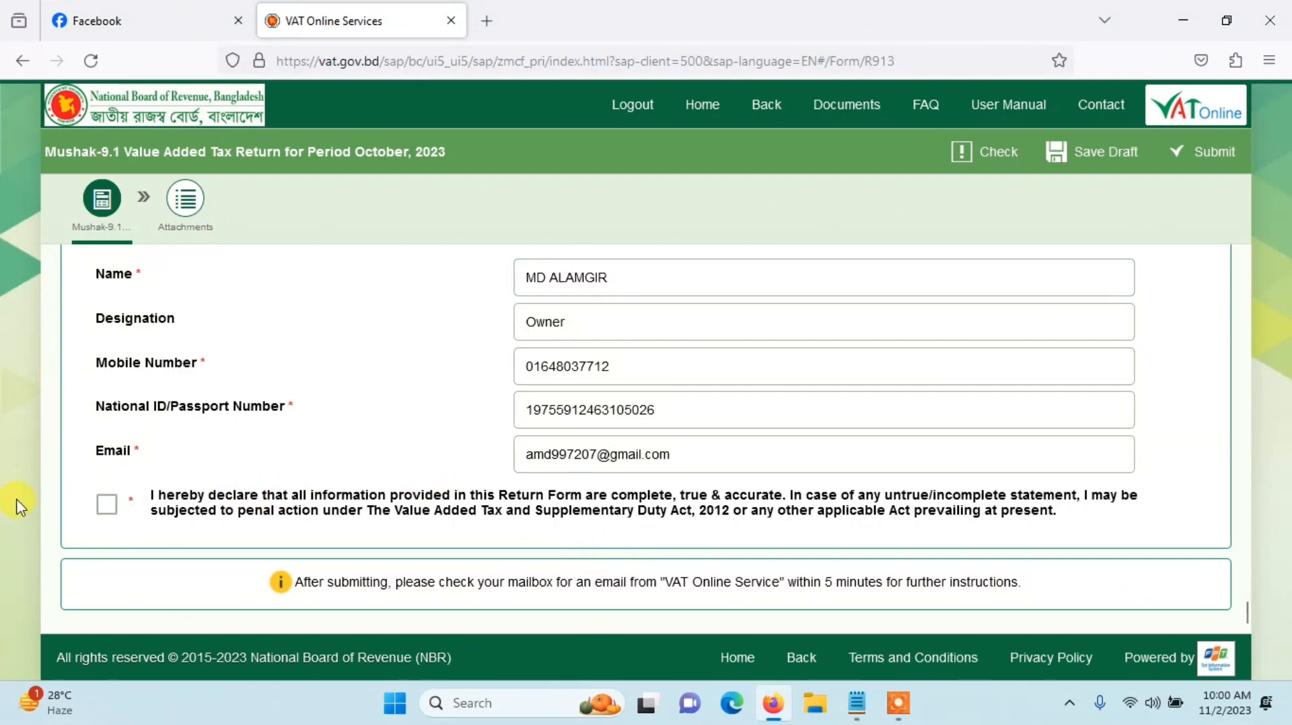
{"action": "left_click", "coordinate": [108, 506]}
{"action": "left_click", "coordinate": [983, 155]}
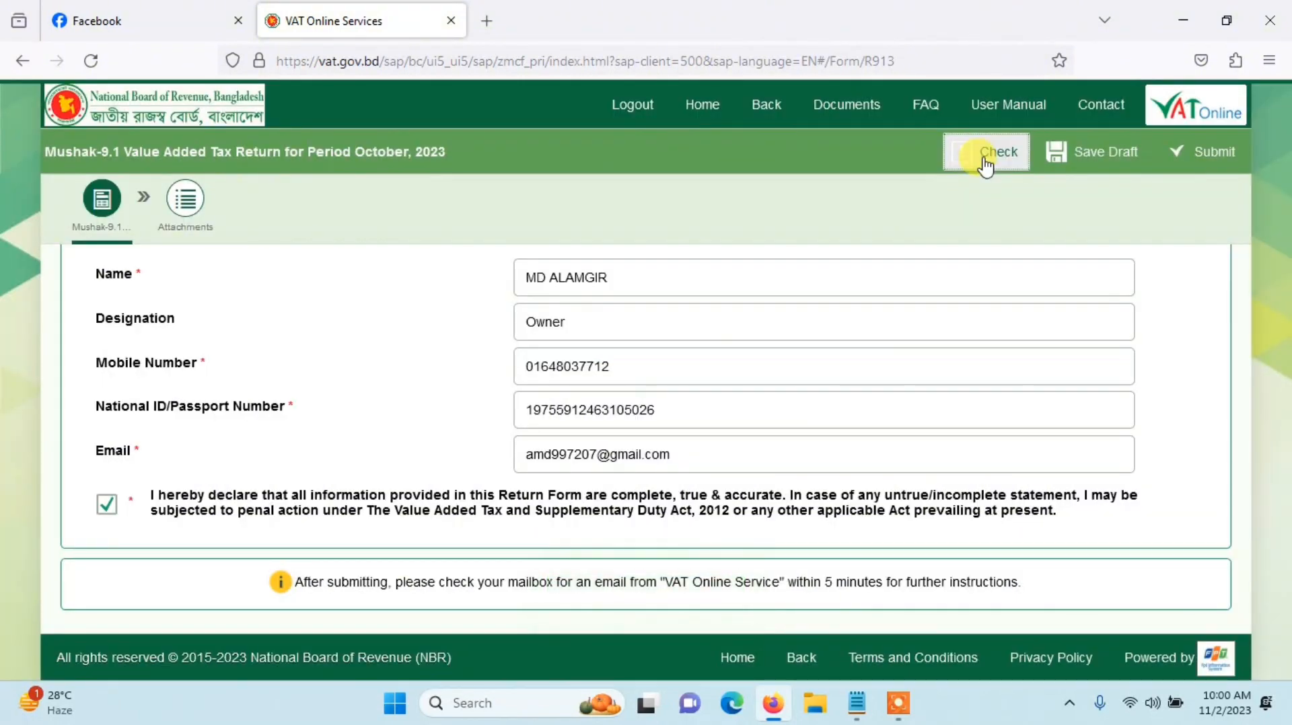
- Review the return and submit it, confirming that all information given is true and accurate
{"action": "scroll", "coordinate": [994, 276], "scroll_direction": "up", "scroll_amount": 20}
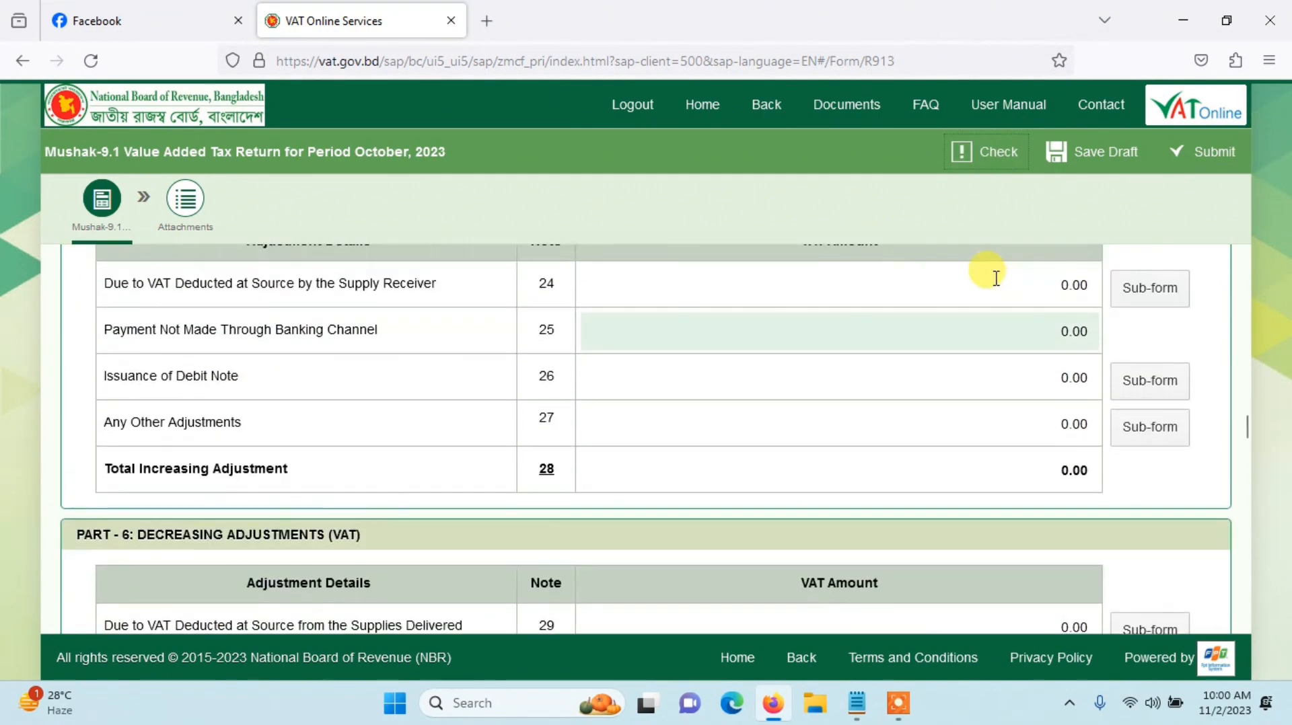
{"action": "scroll", "coordinate": [994, 283], "scroll_direction": "up", "scroll_amount": 10}
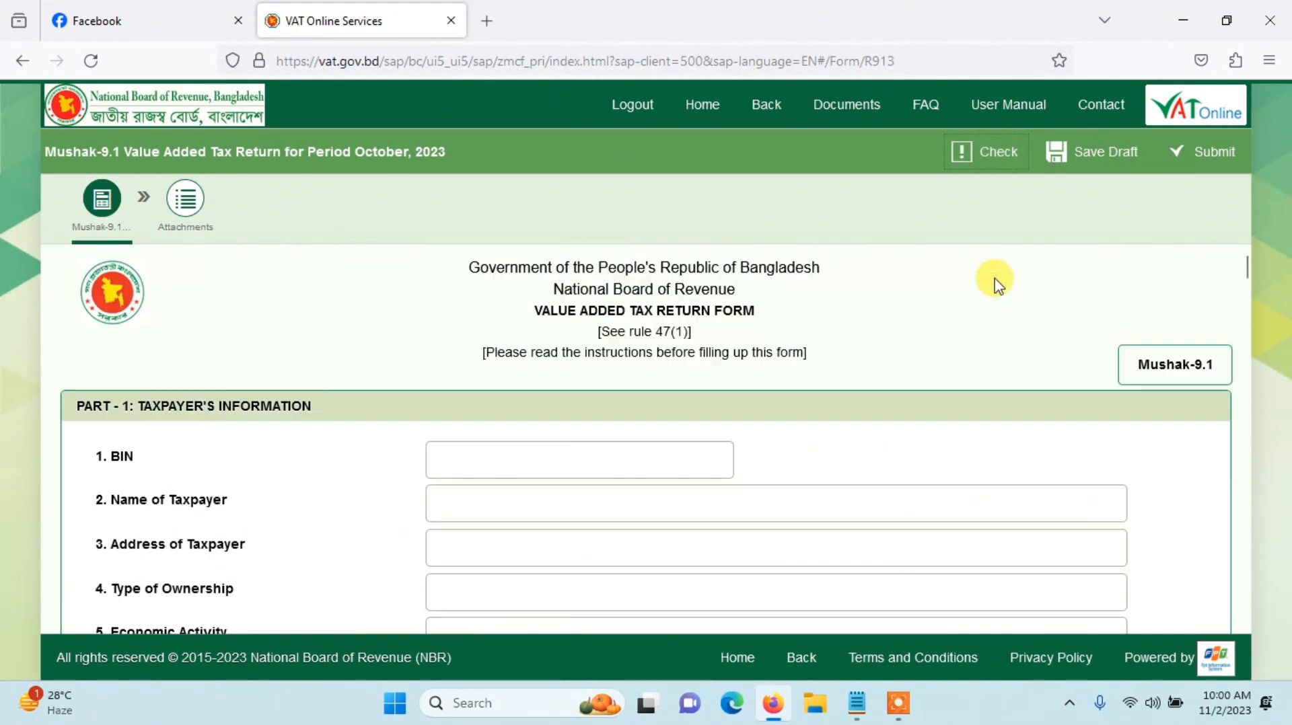
{"action": "scroll", "coordinate": [994, 280], "scroll_direction": "down", "scroll_amount": 15}
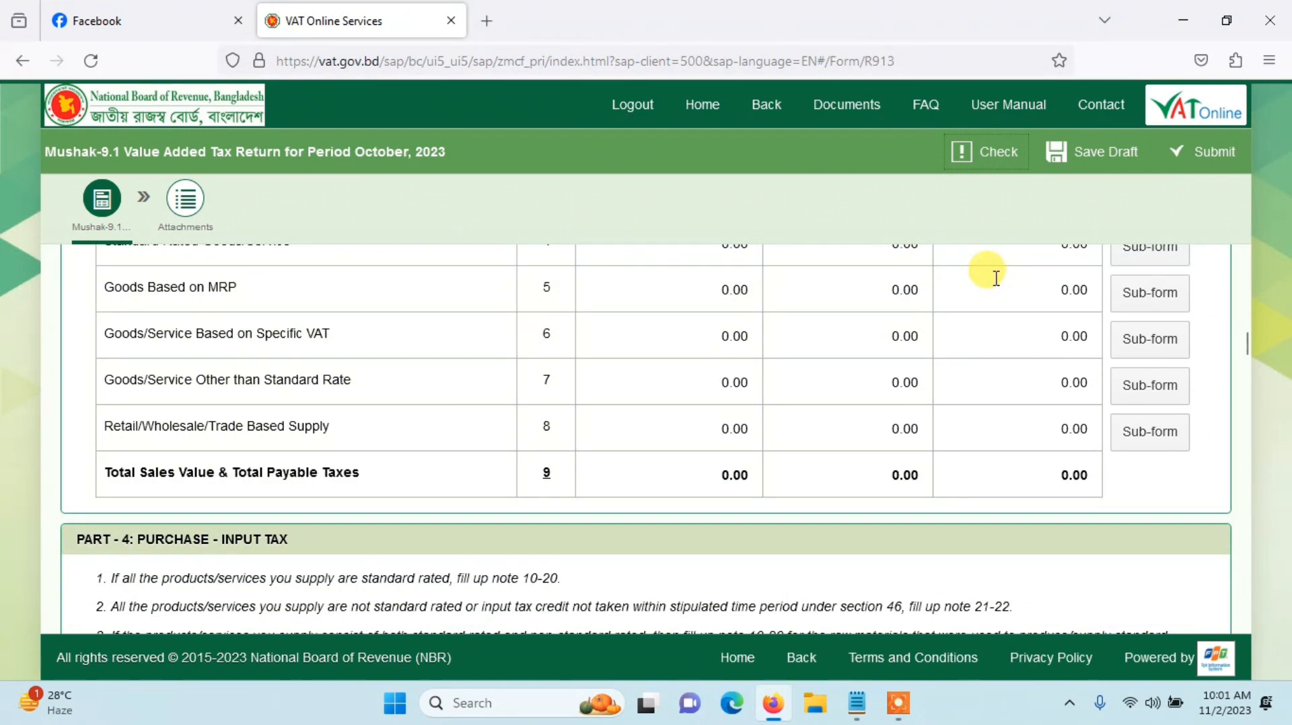
{"action": "left_click", "coordinate": [1216, 155]}
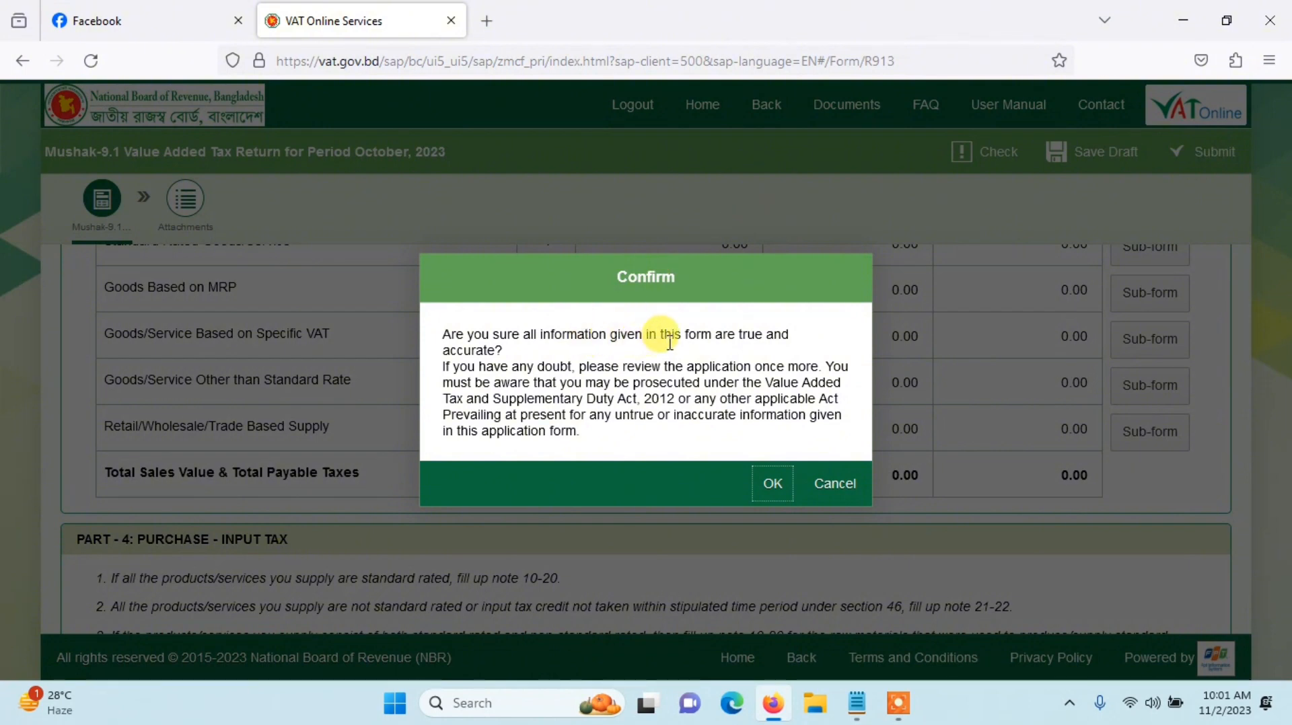
{"action": "left_click", "coordinate": [773, 486]}
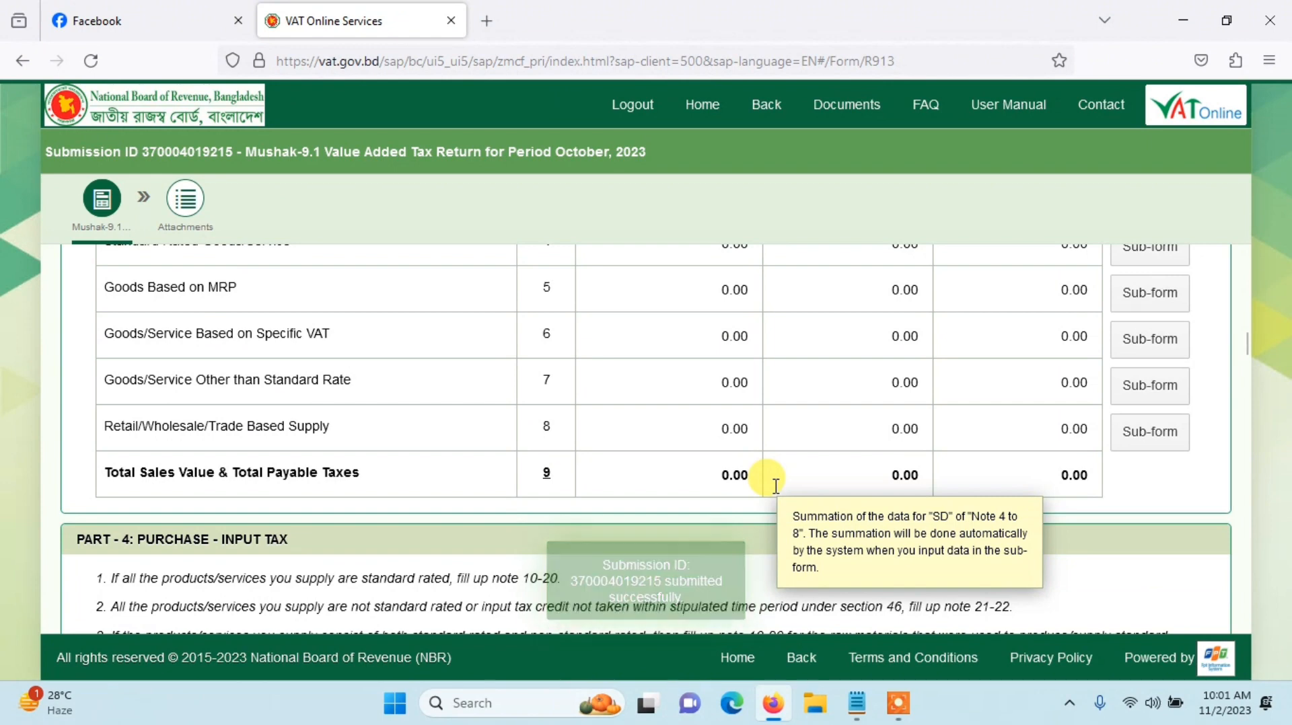
- Leave the submitted return and go back to the VAT portal's home page
{"action": "scroll", "coordinate": [775, 485], "scroll_direction": "up", "scroll_amount": 10}
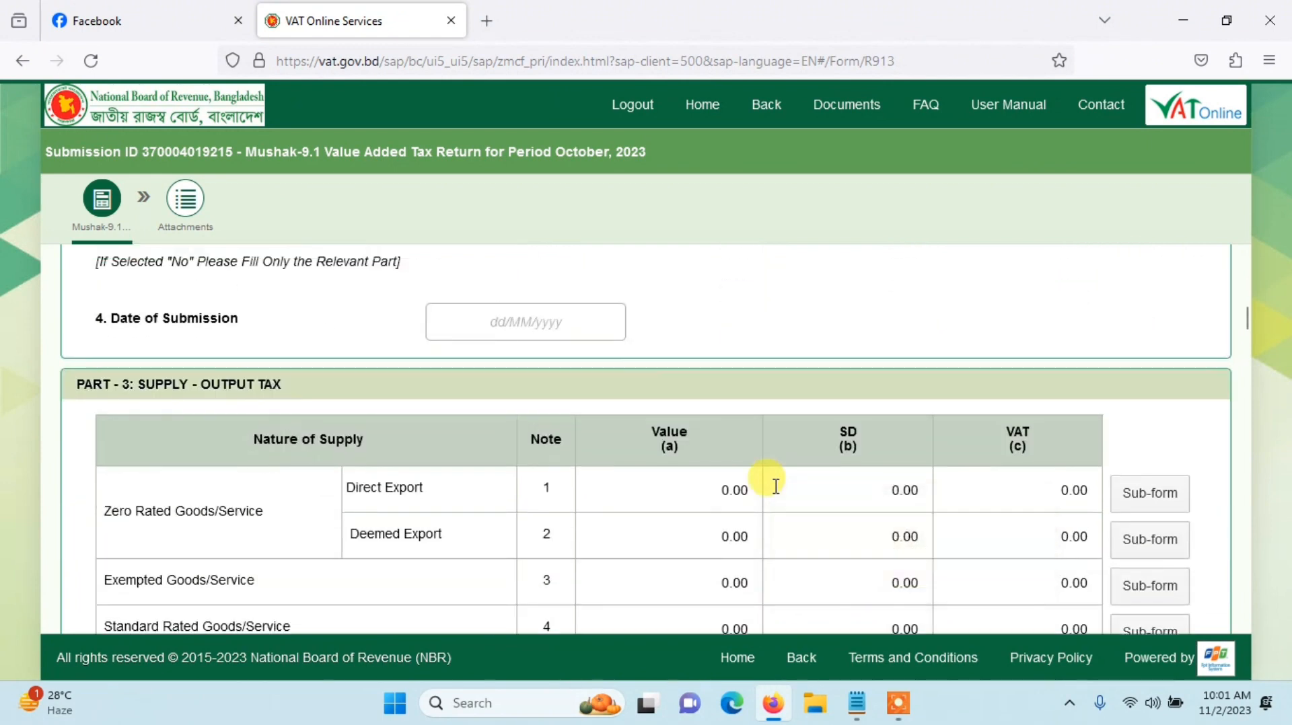
{"action": "left_click", "coordinate": [700, 102]}
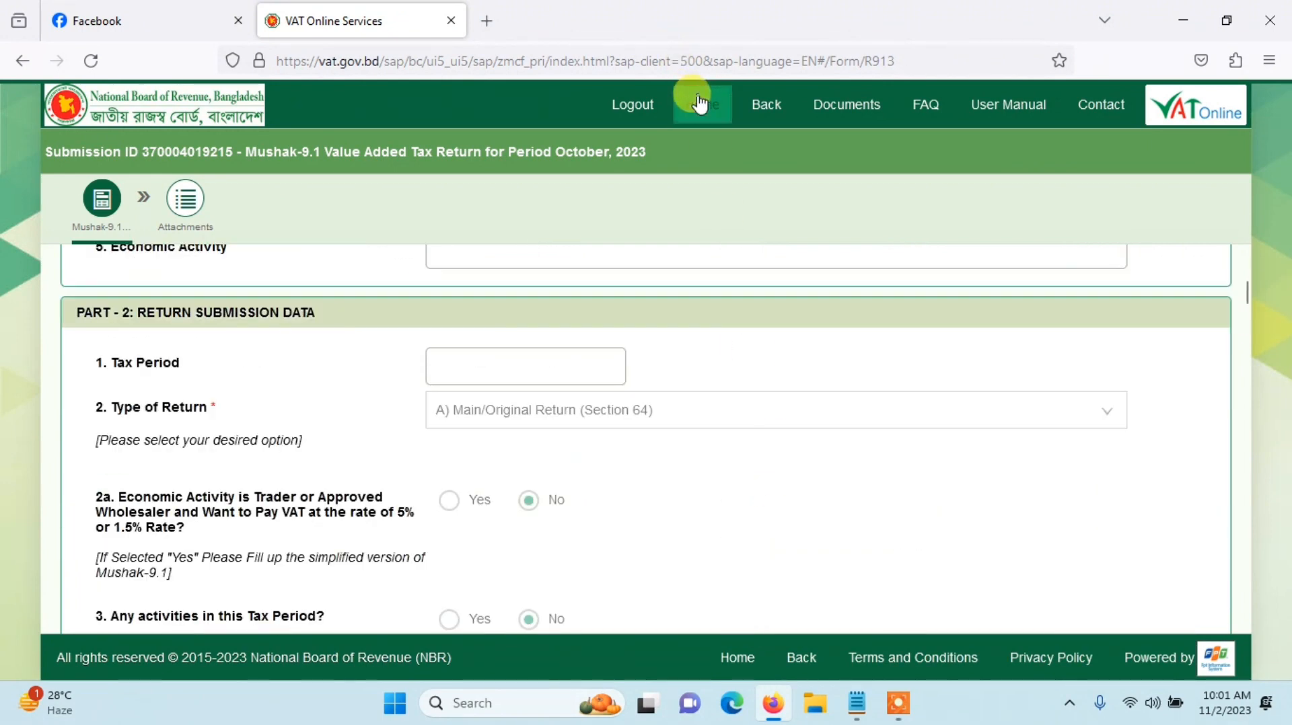